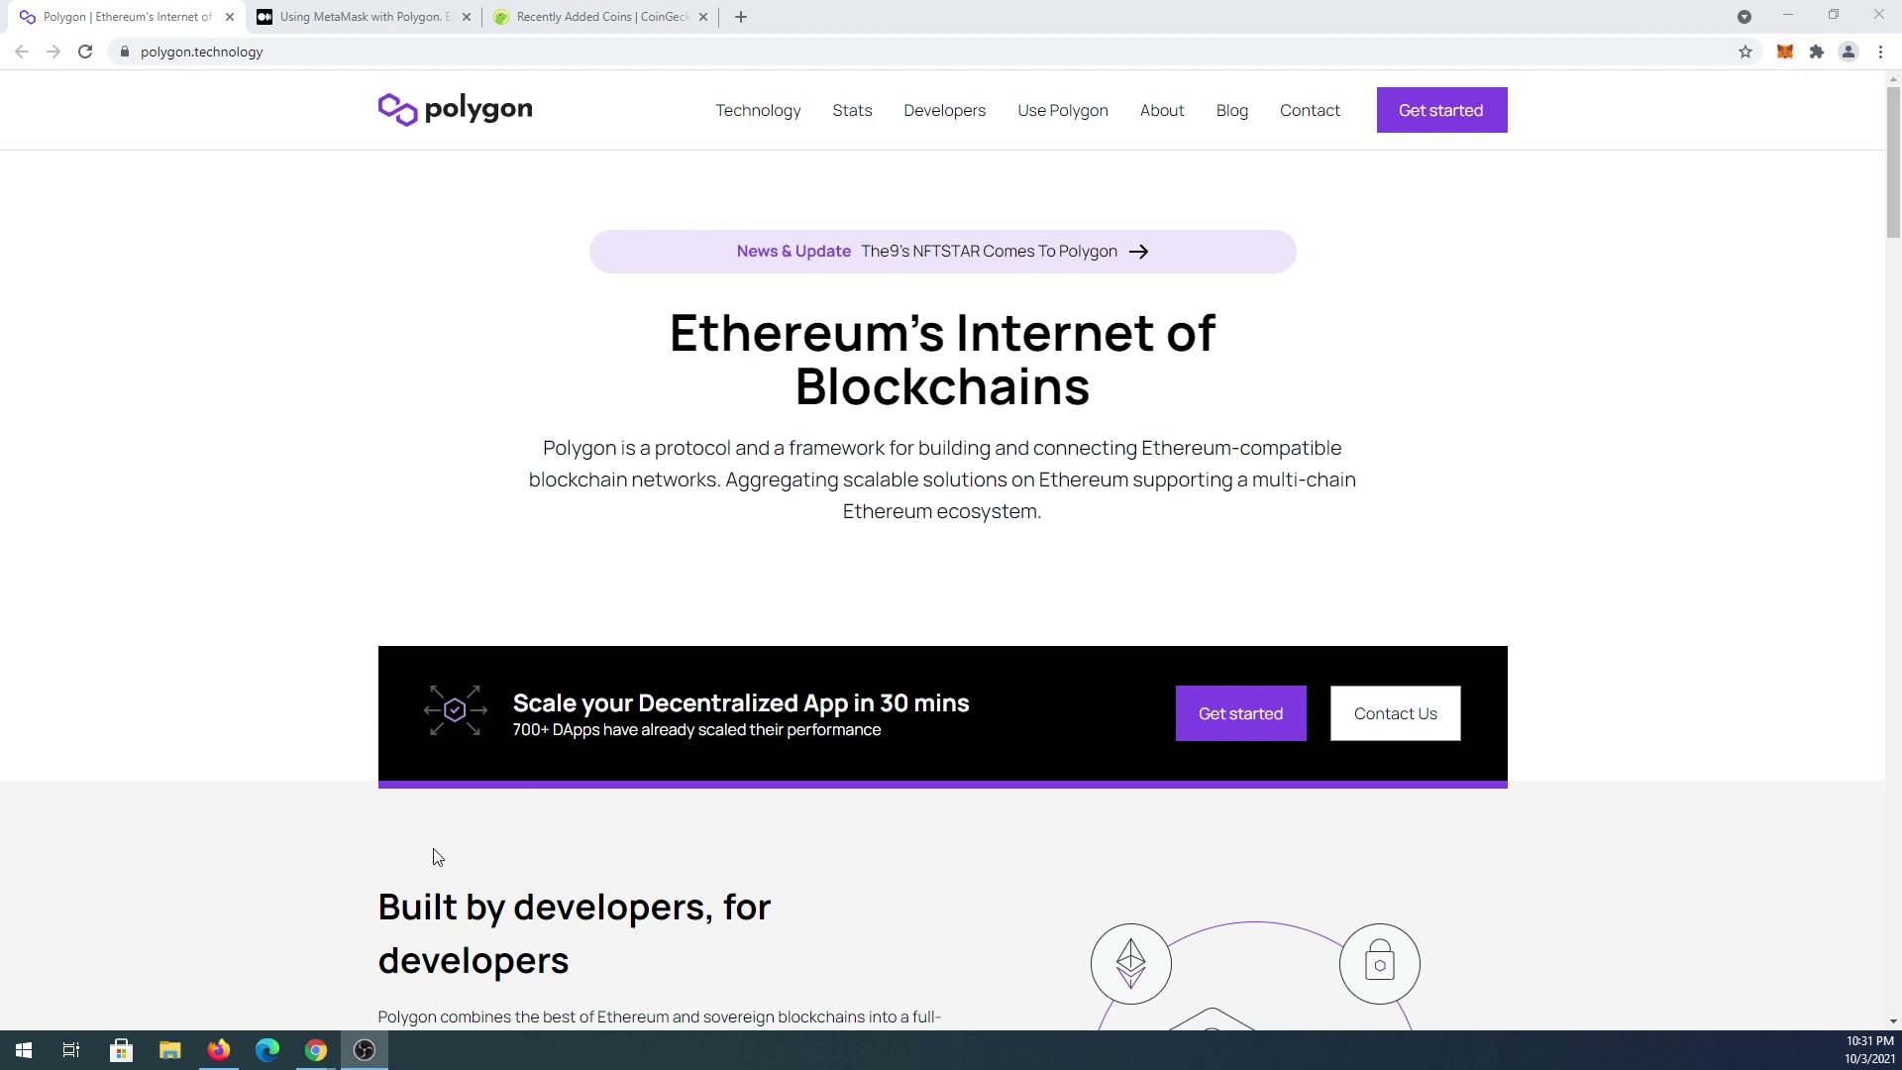
Step: Arrange the MetaMask website window and the "Using MetaMask with Polygon" article window side by side, each filling half the screen
mouse_move(315, 1049)
click(401, 996)
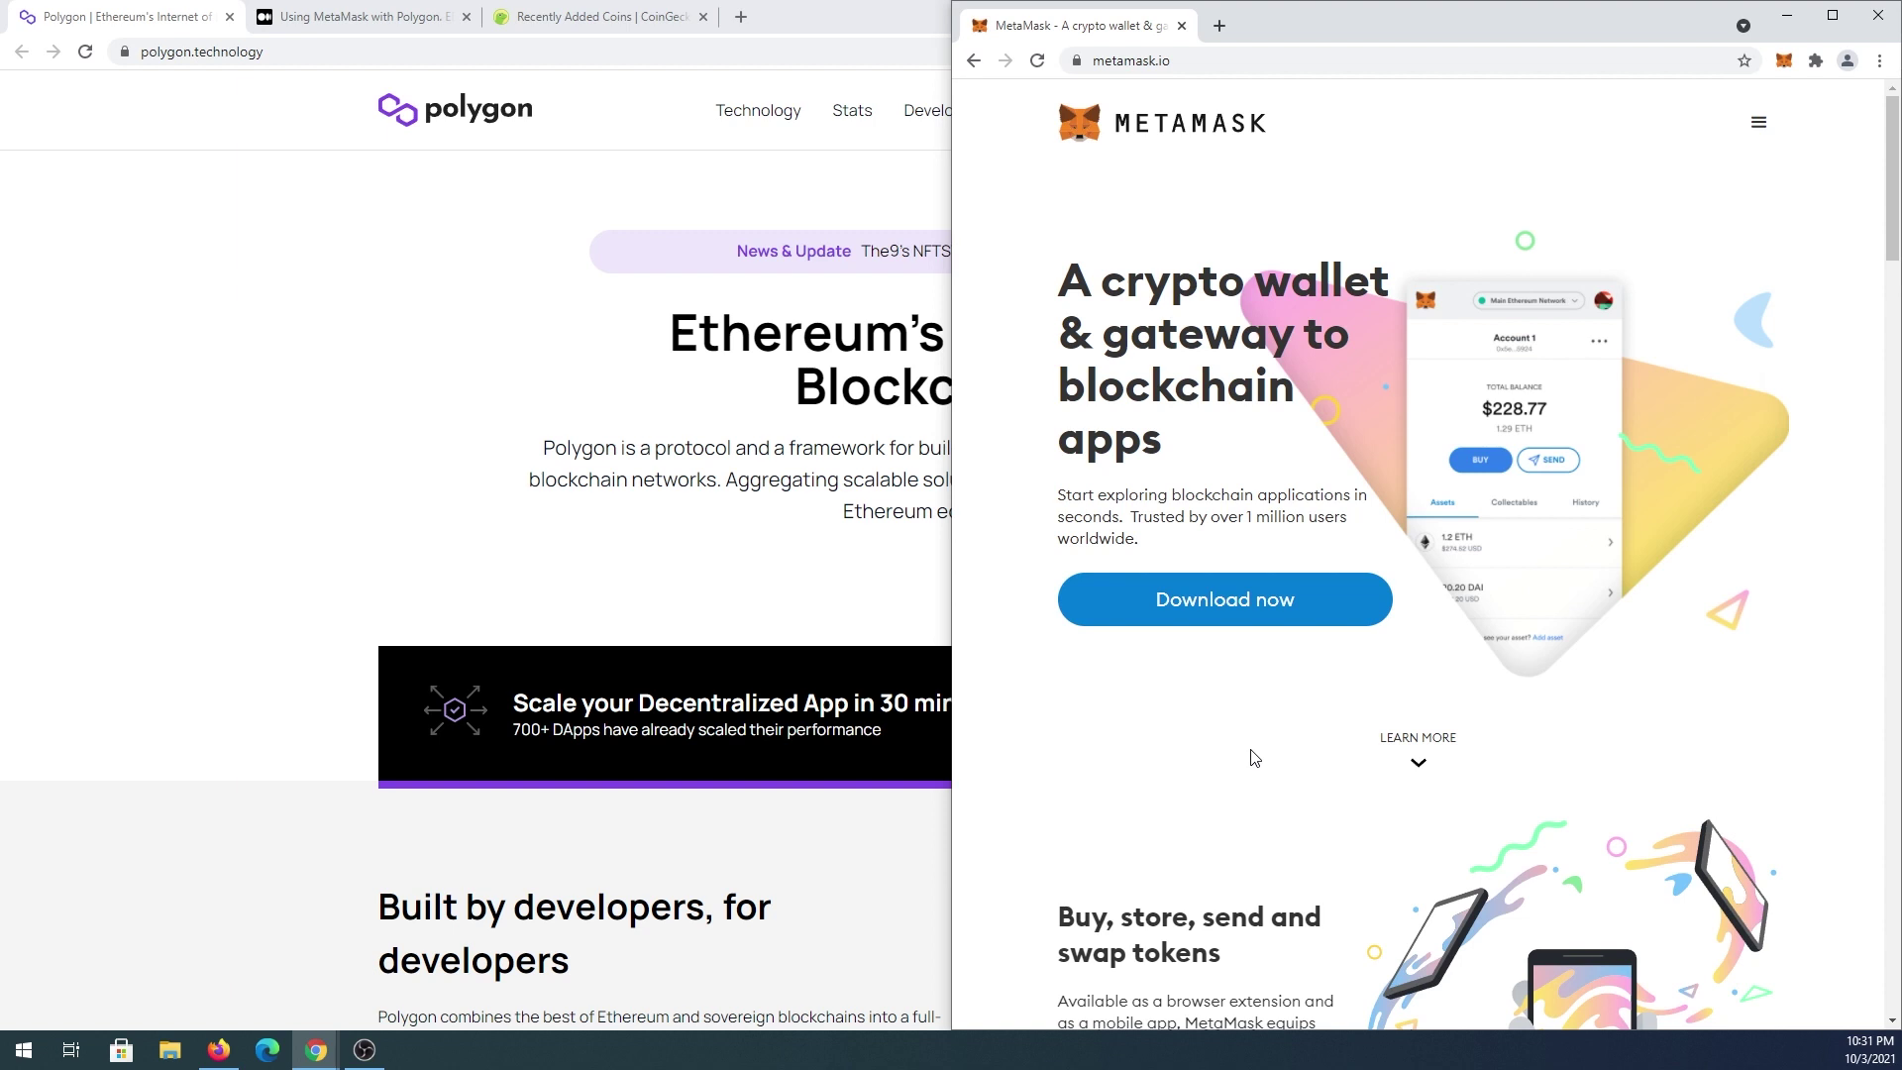
click(382, 21)
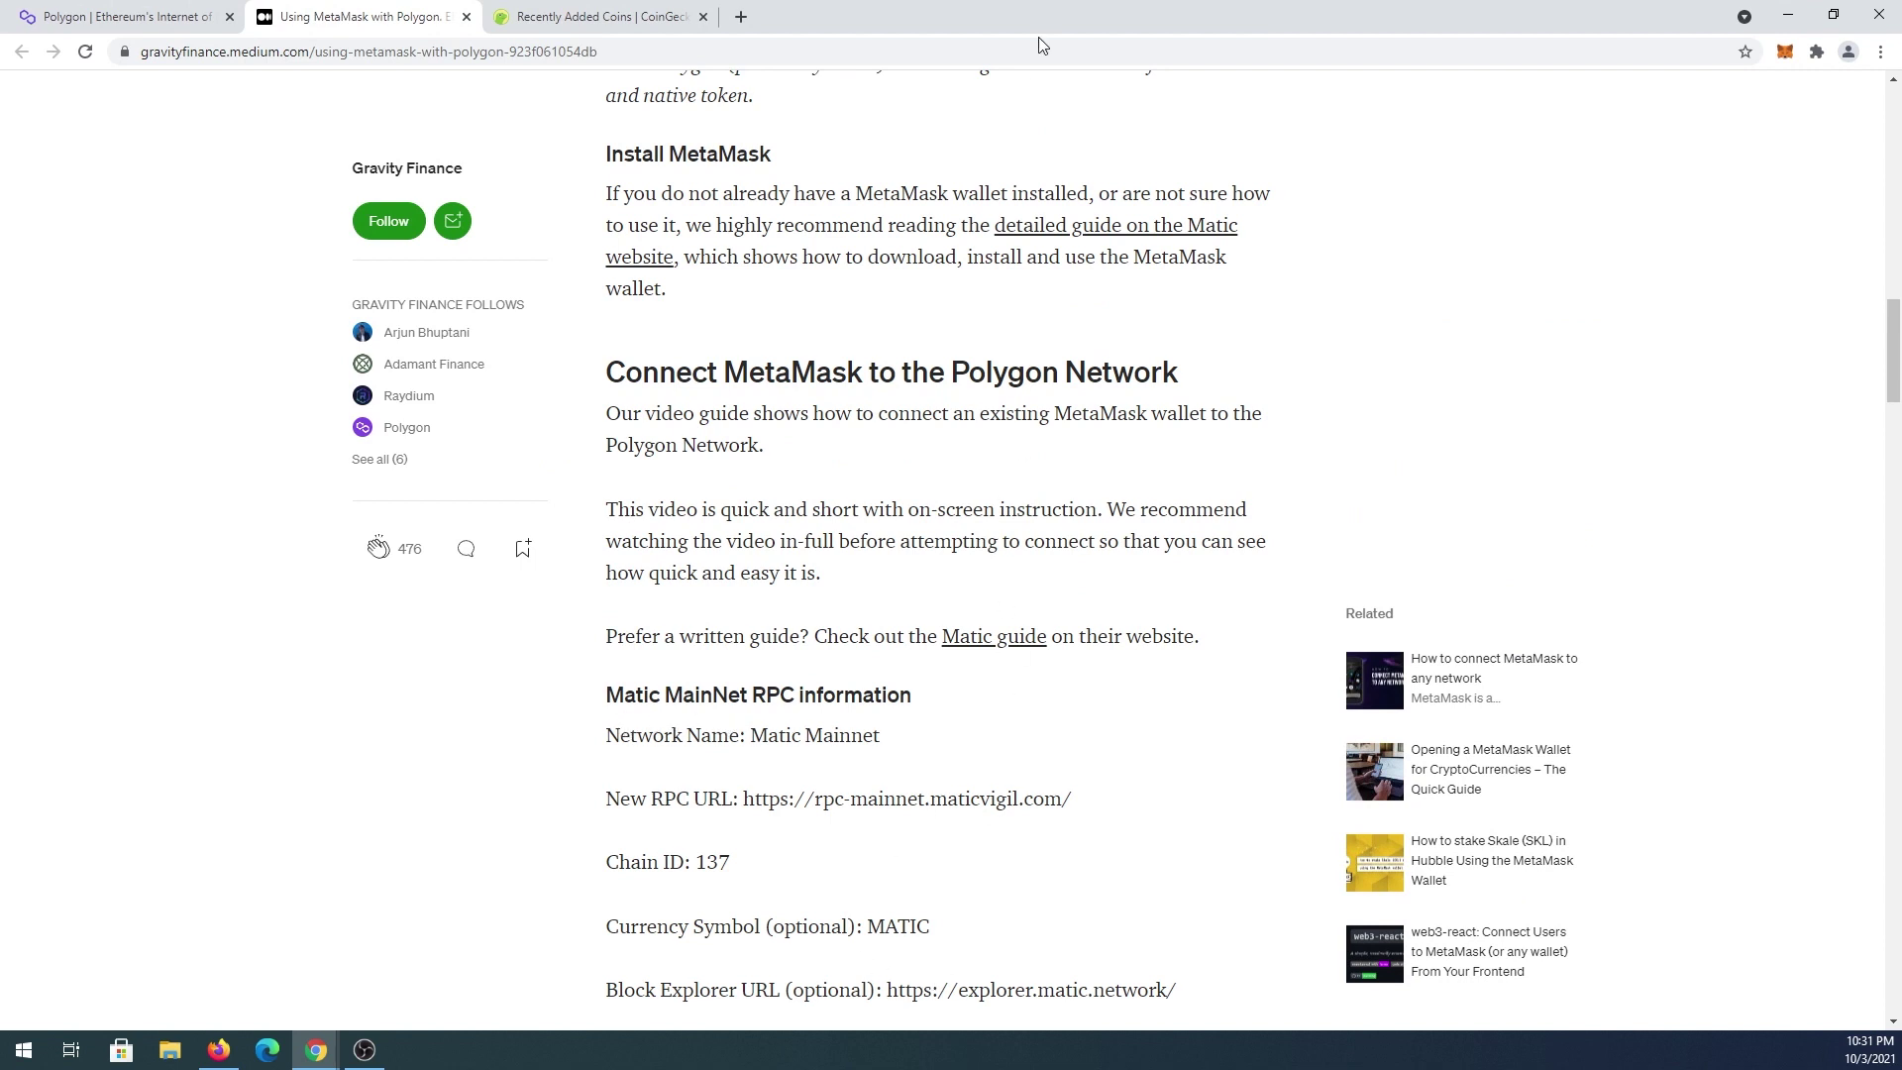
drag(1079, 16, 2, 396)
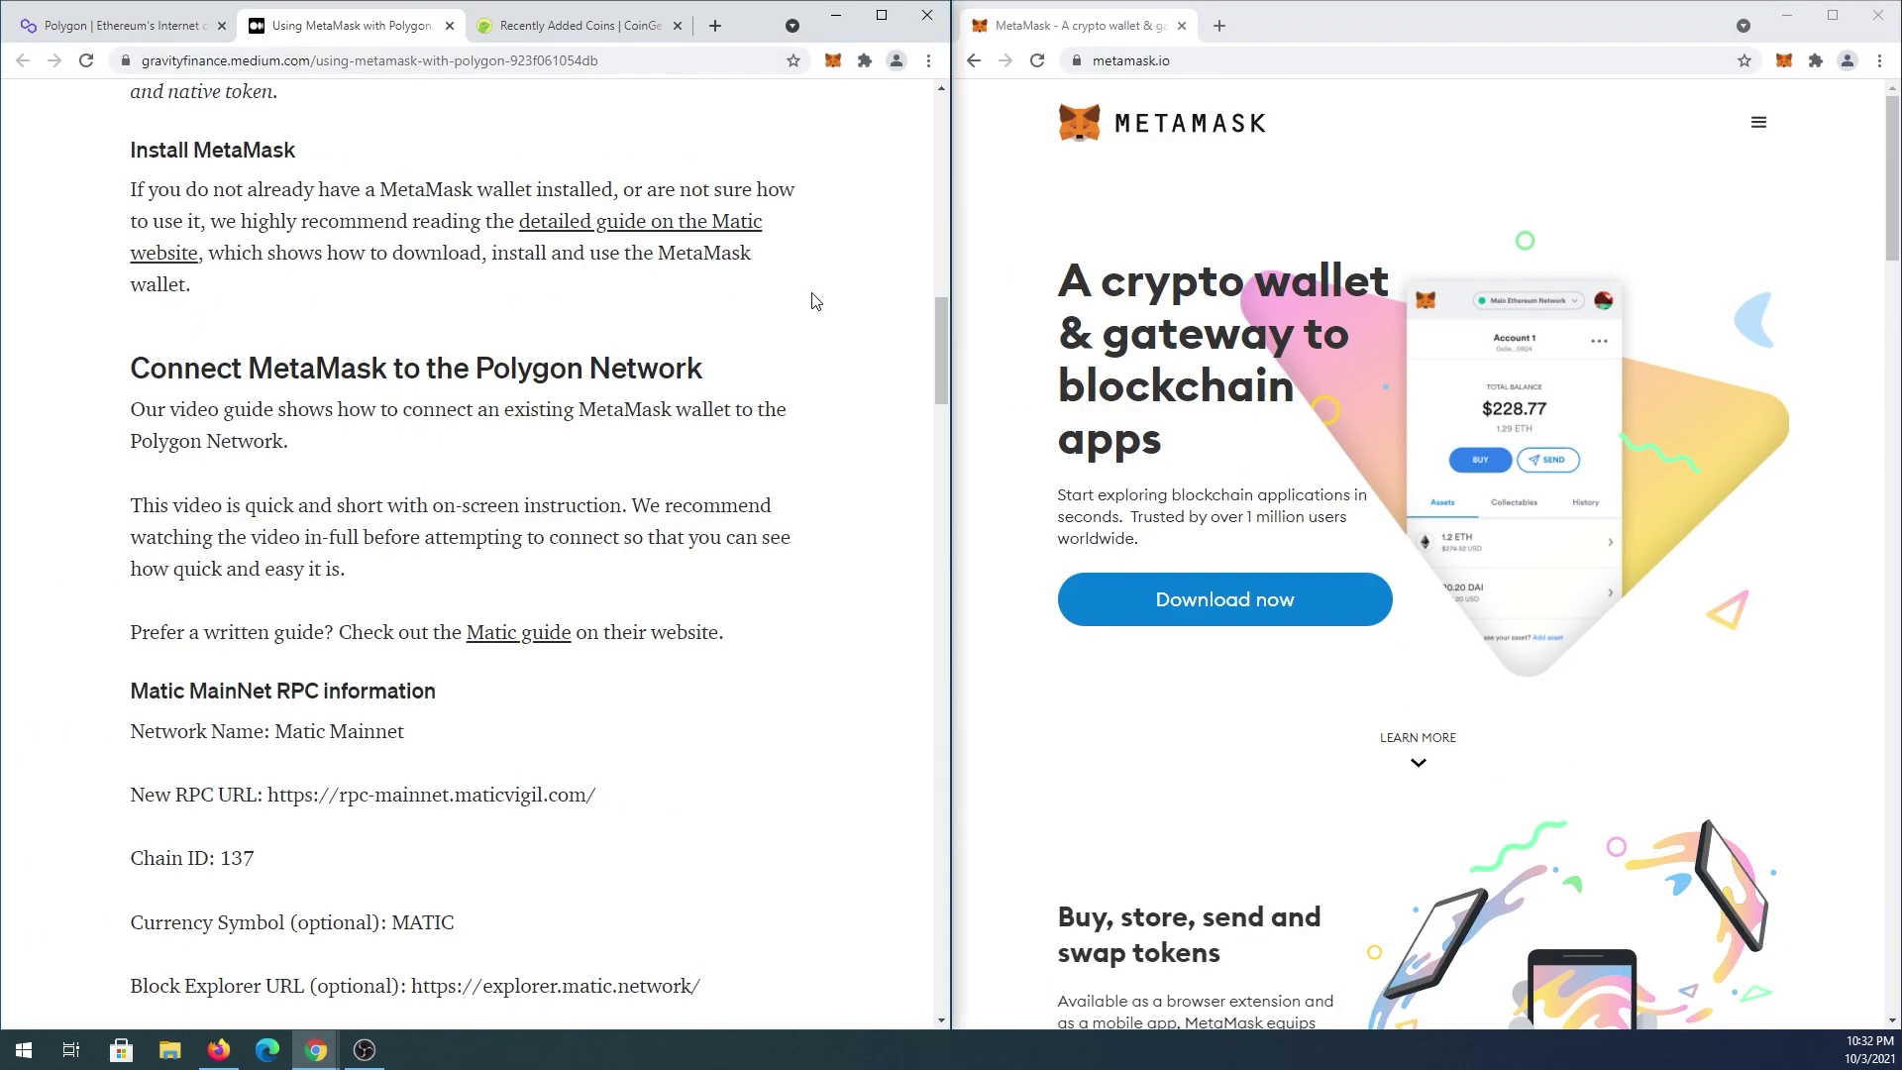
Step: Open the form for adding a custom network in the MetaMask wallet's network settings
click(1783, 63)
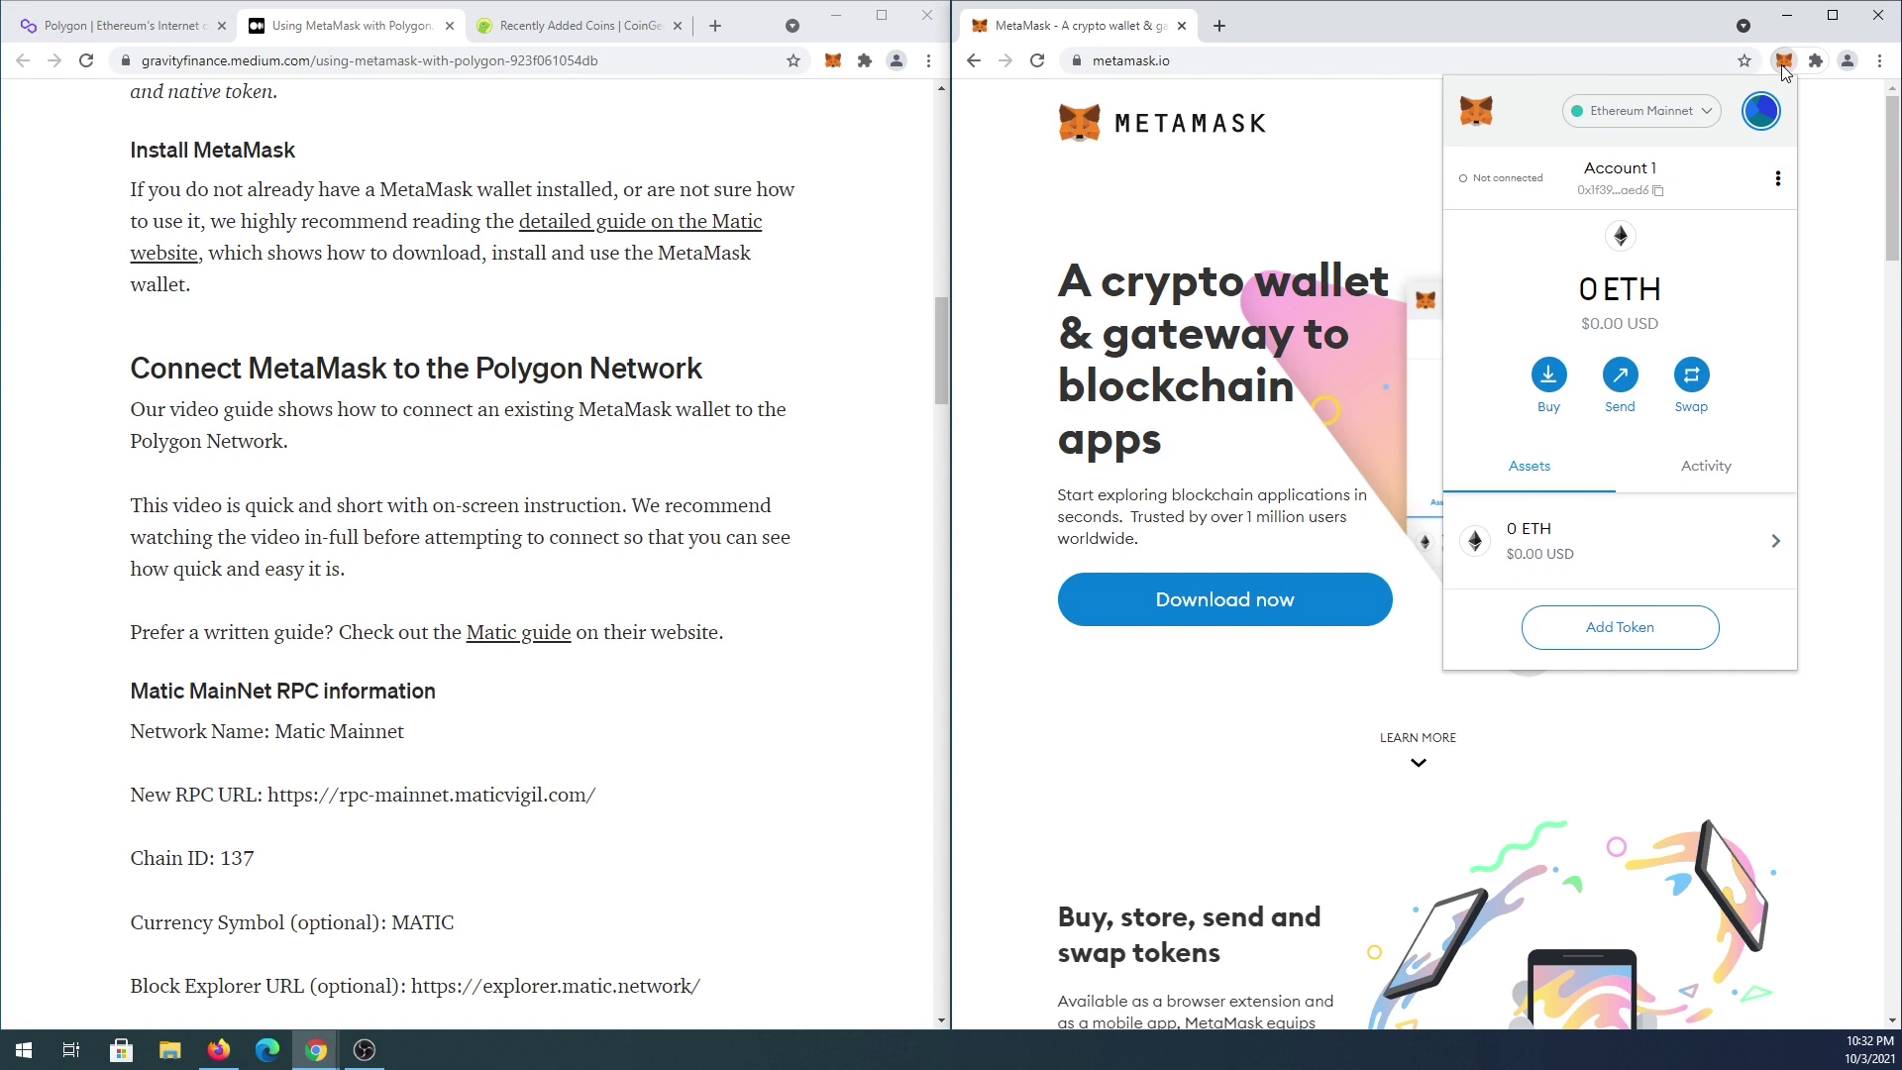
click(1762, 114)
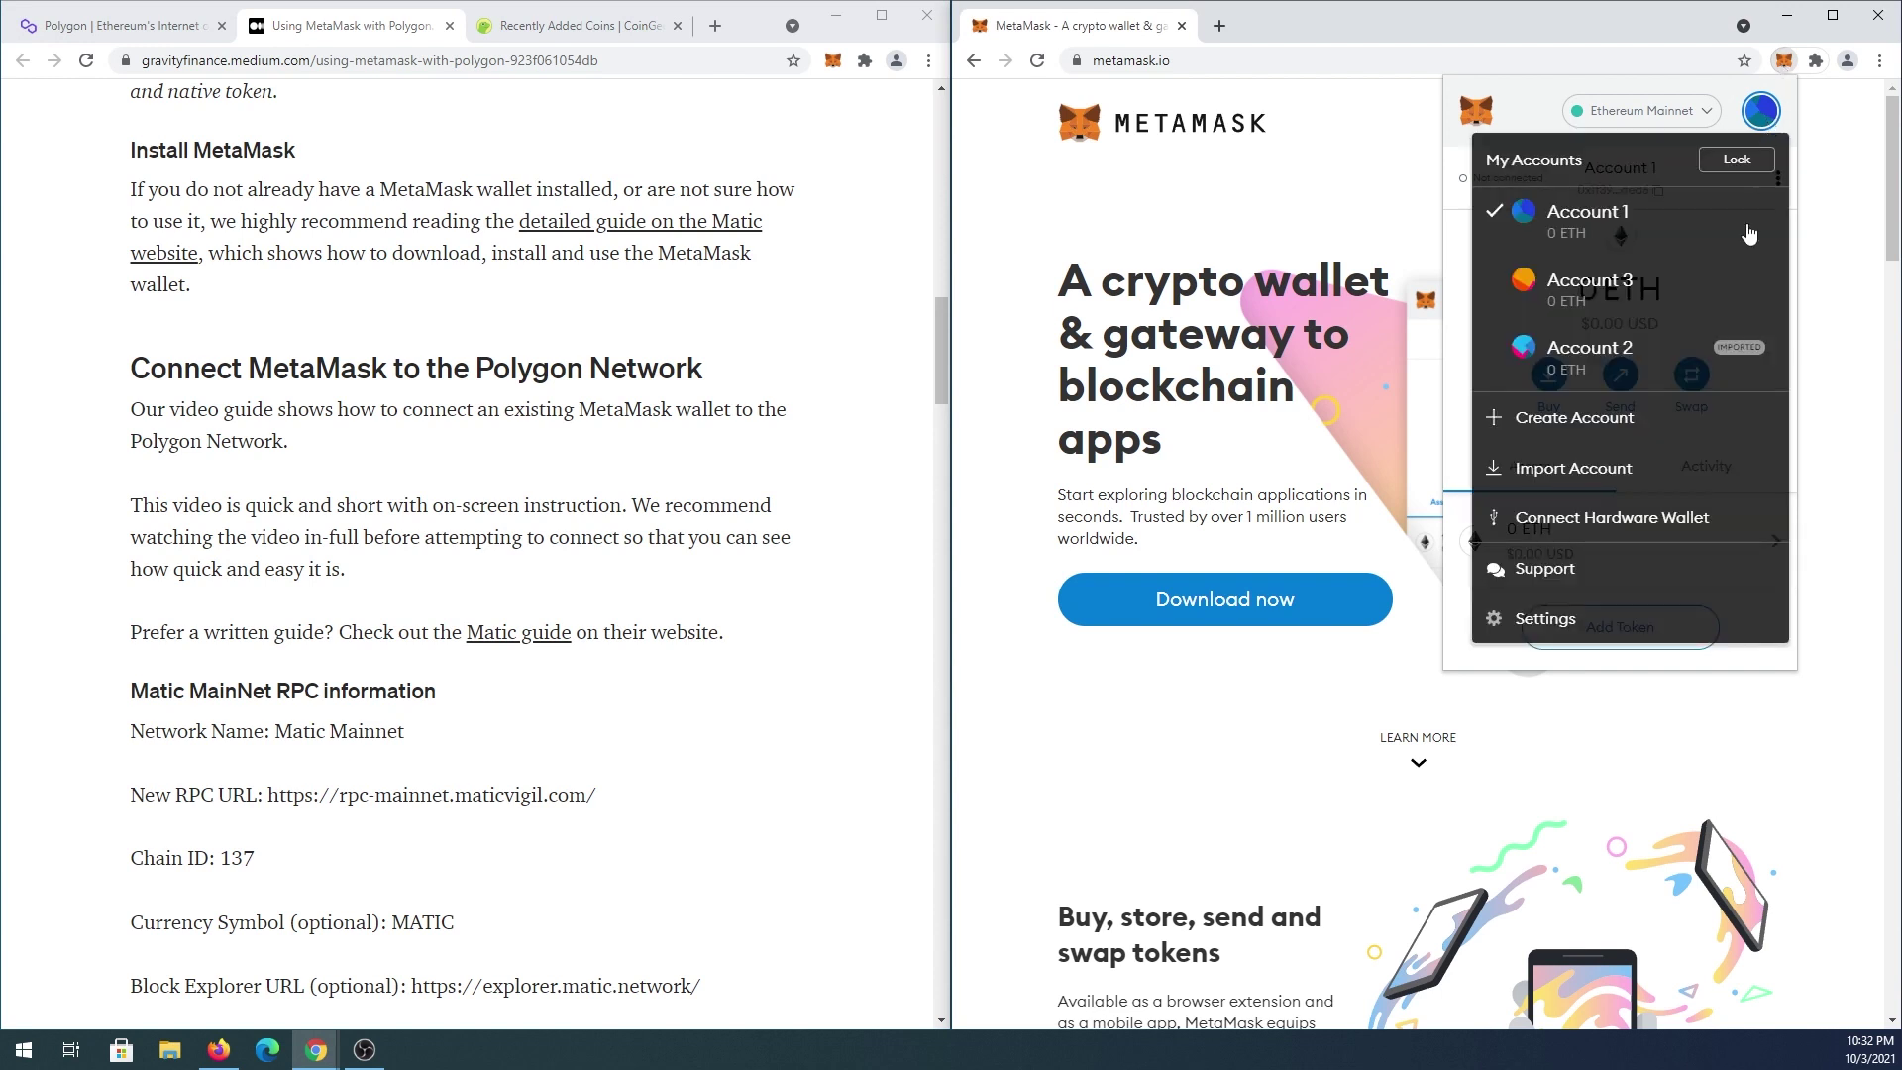
click(1544, 624)
scroll(1559, 492, down, 3)
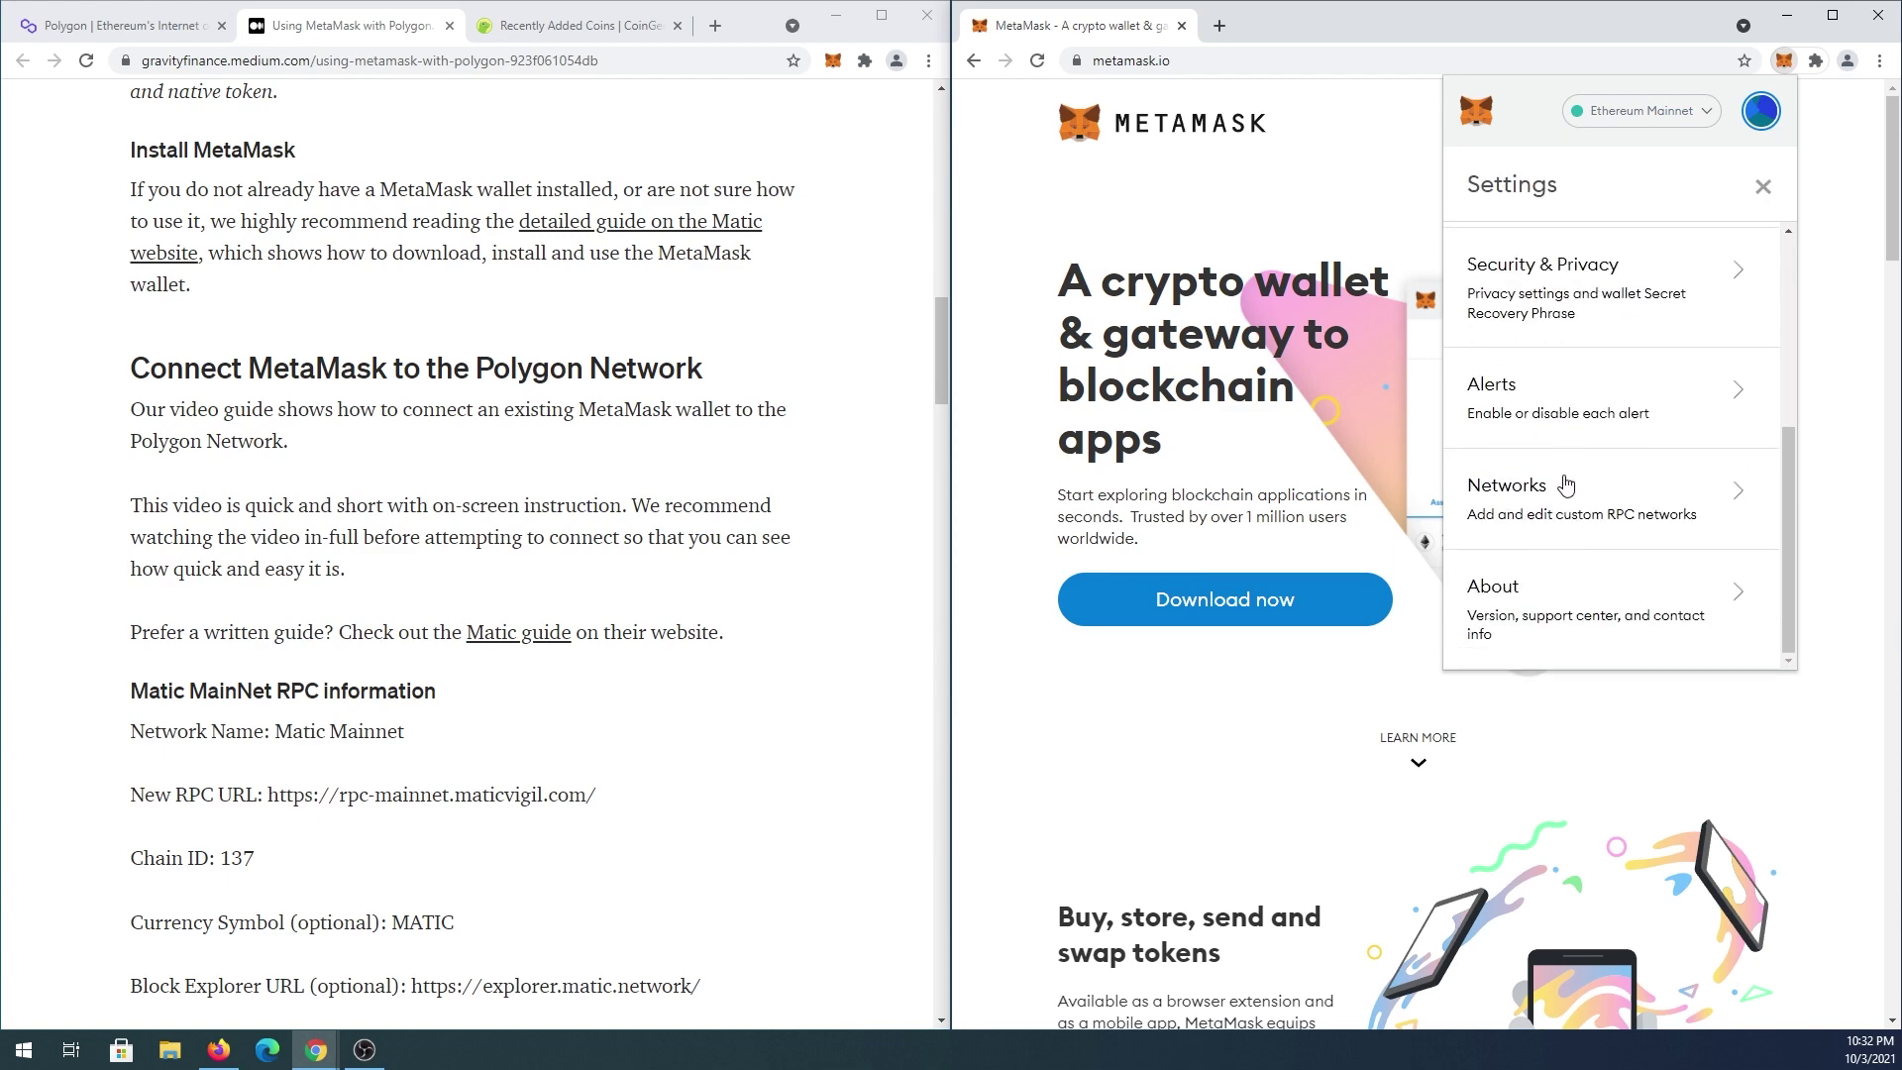
click(1546, 510)
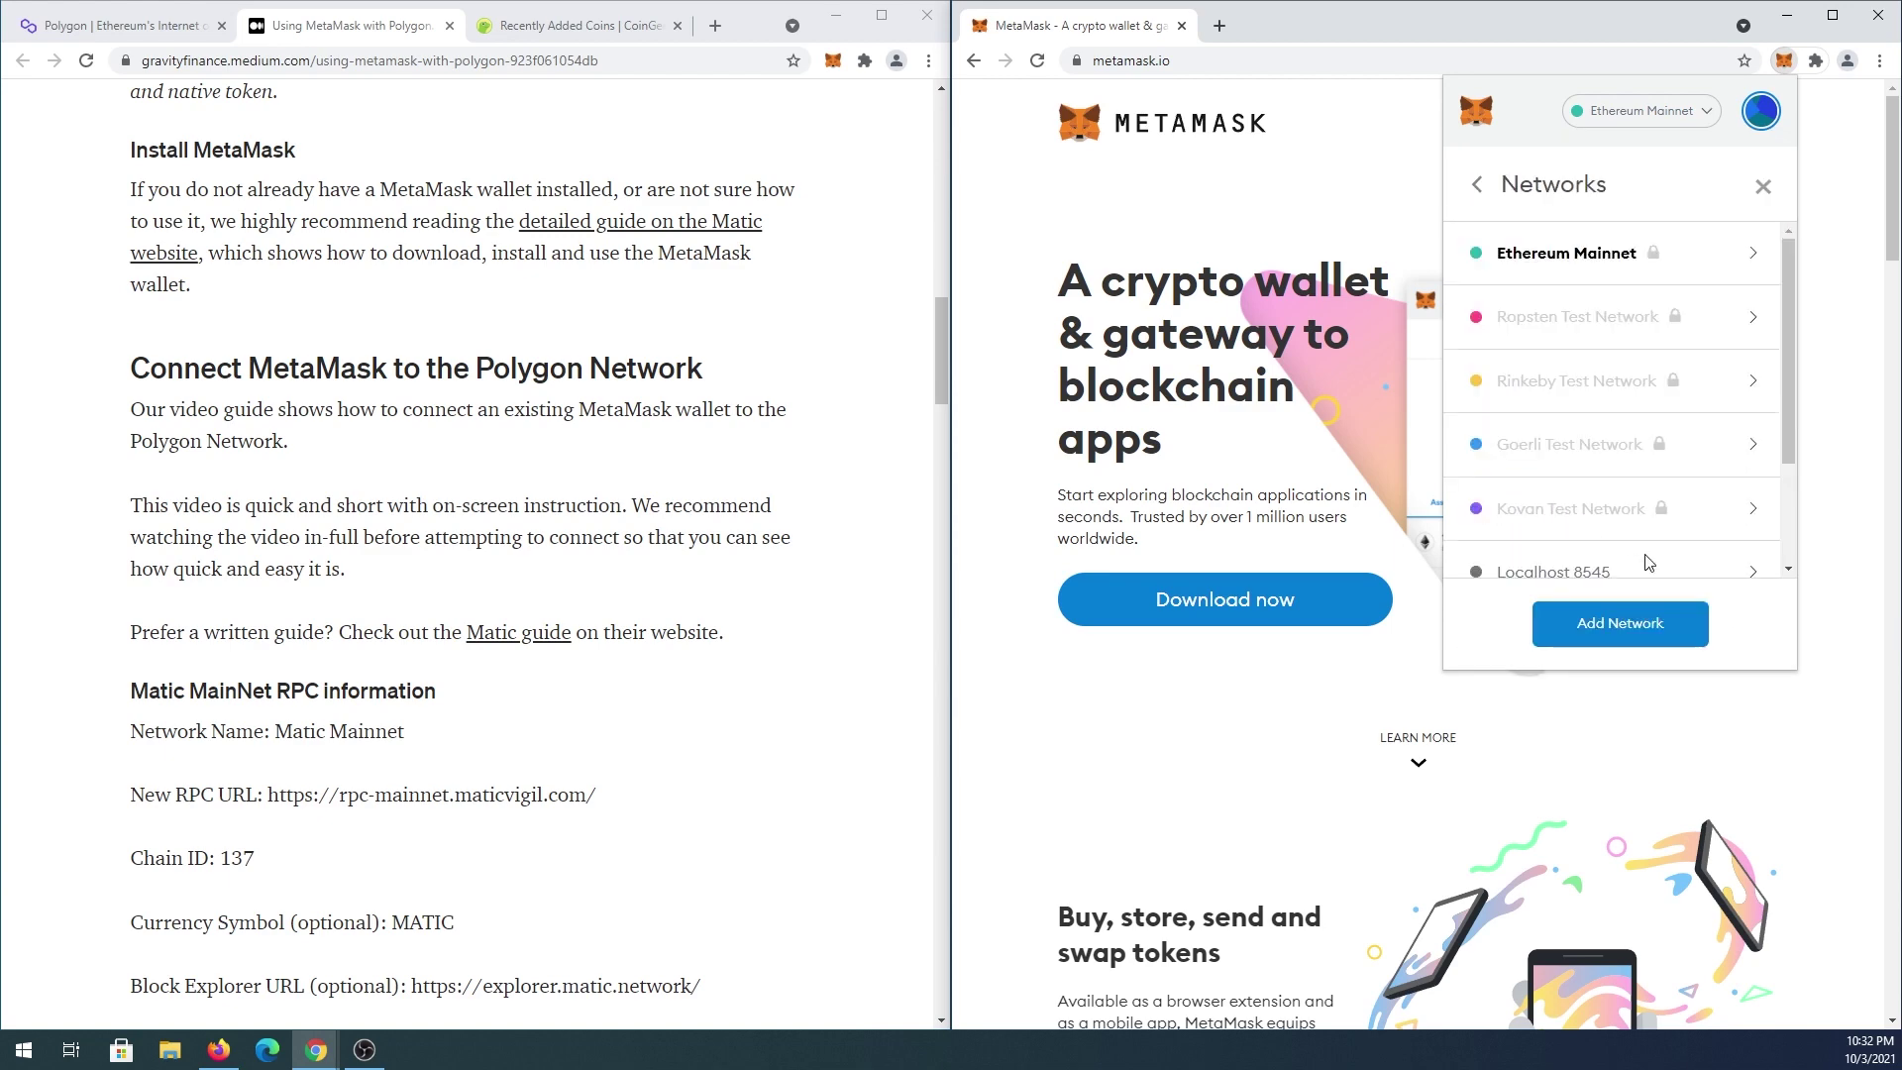
click(1639, 624)
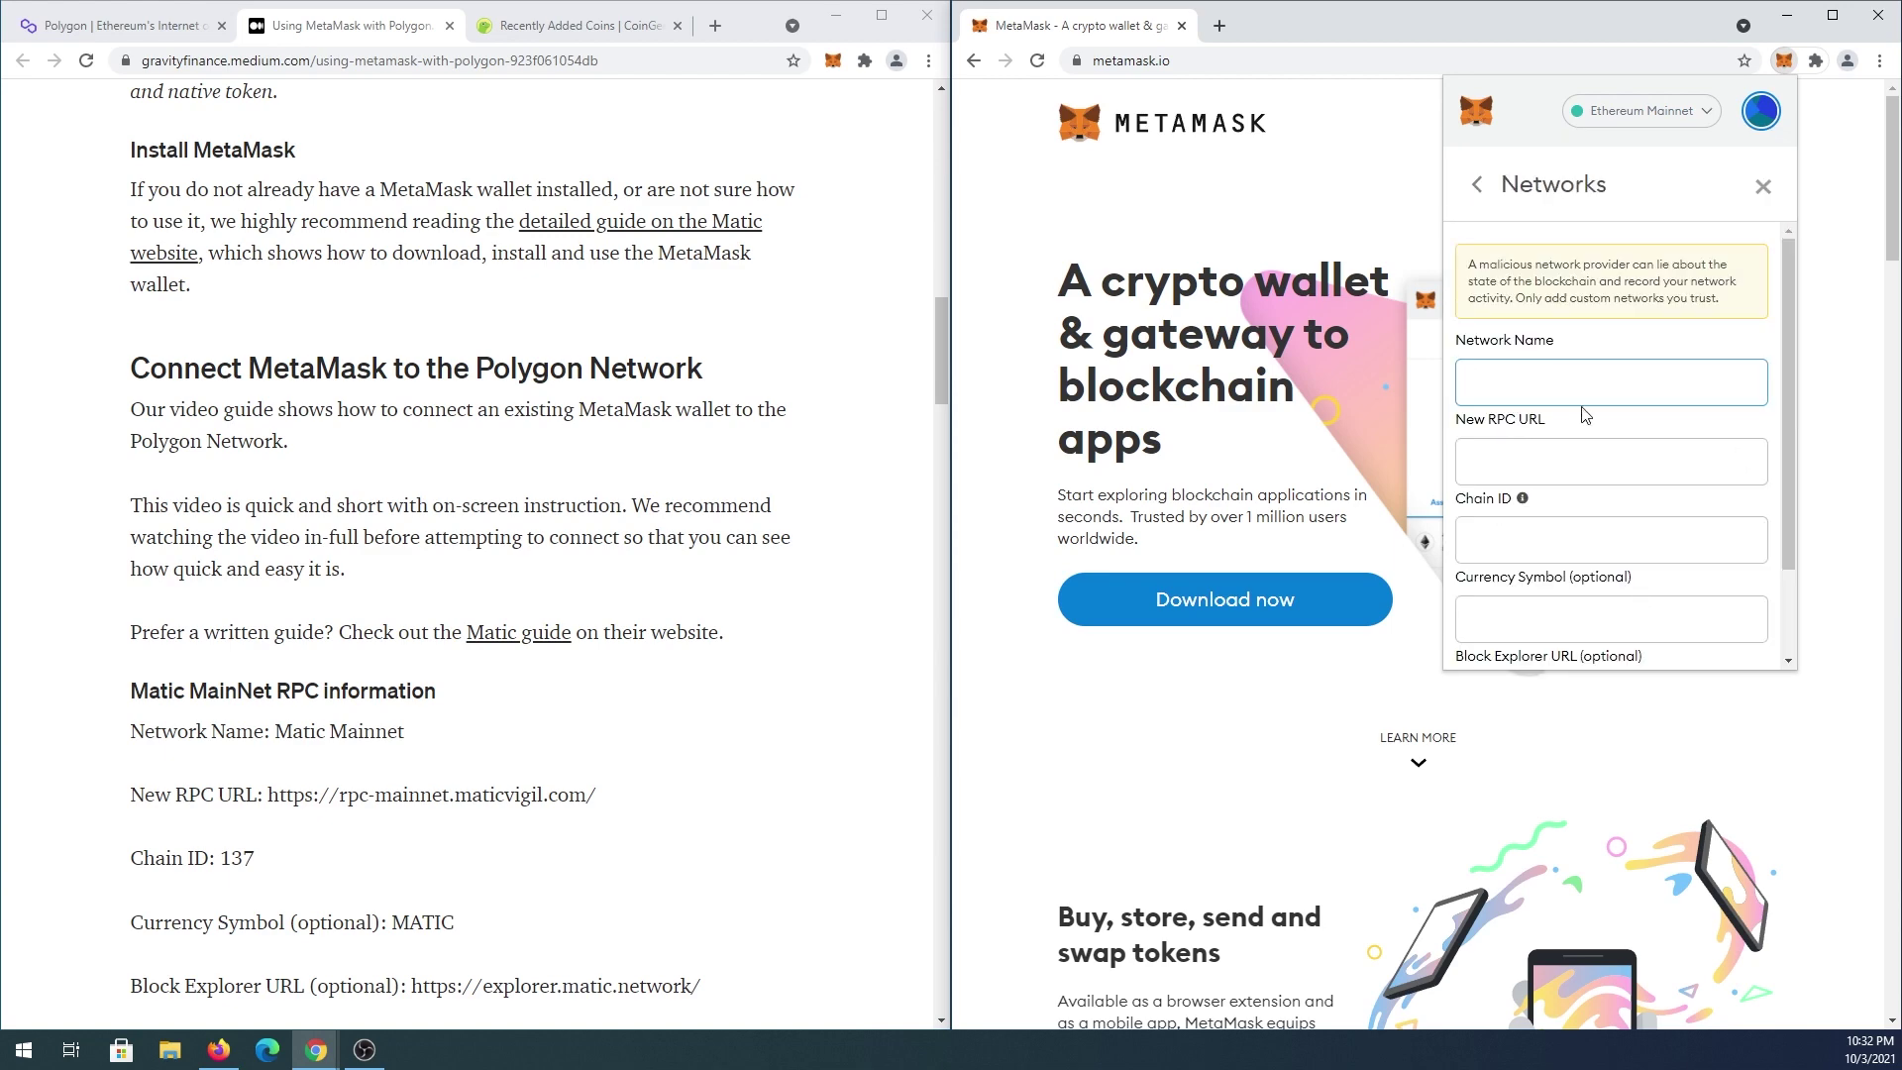
drag(406, 745, 275, 735)
right_click(313, 738)
click(347, 750)
key(alt+Tab)
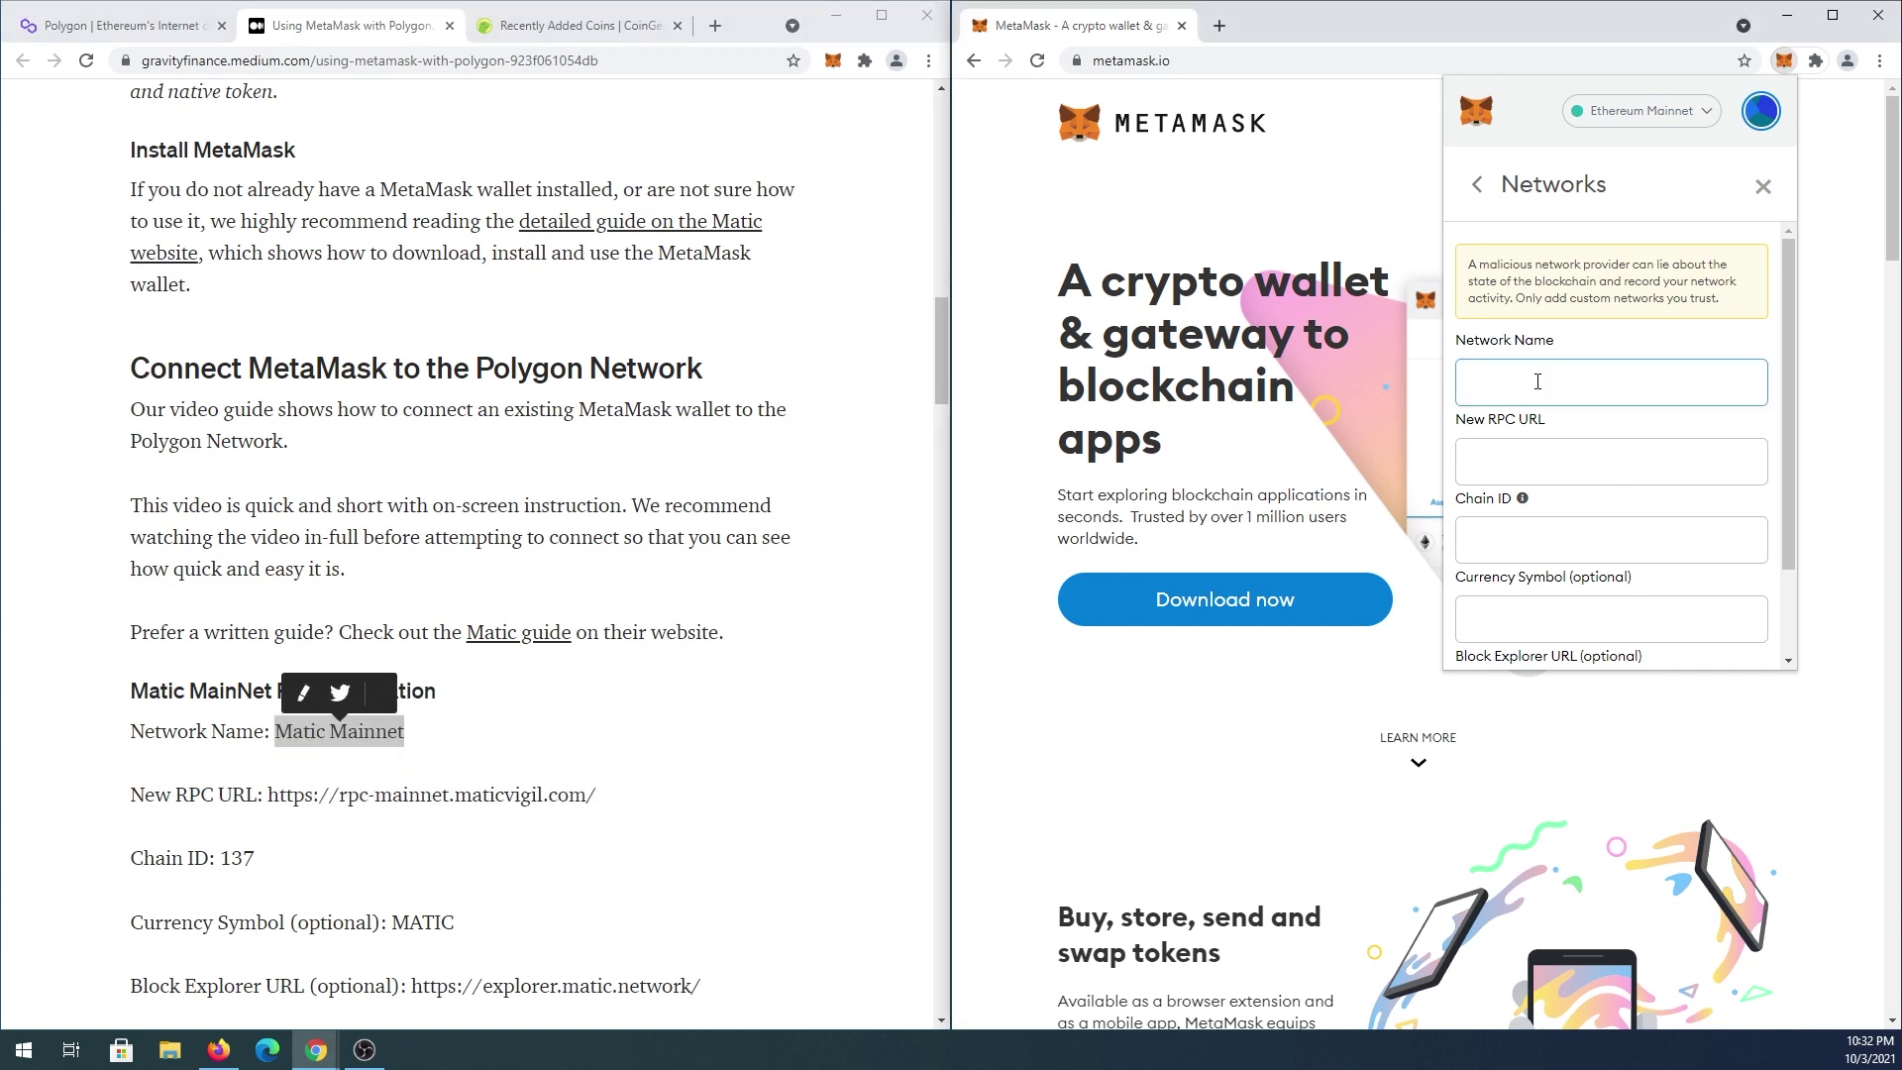
key(ctrl+v)
drag(594, 796, 268, 798)
click(1542, 461)
key(ctrl+v)
Step: Set the new network's chain ID to 137 and its currency symbol to MATIC
click(1588, 548)
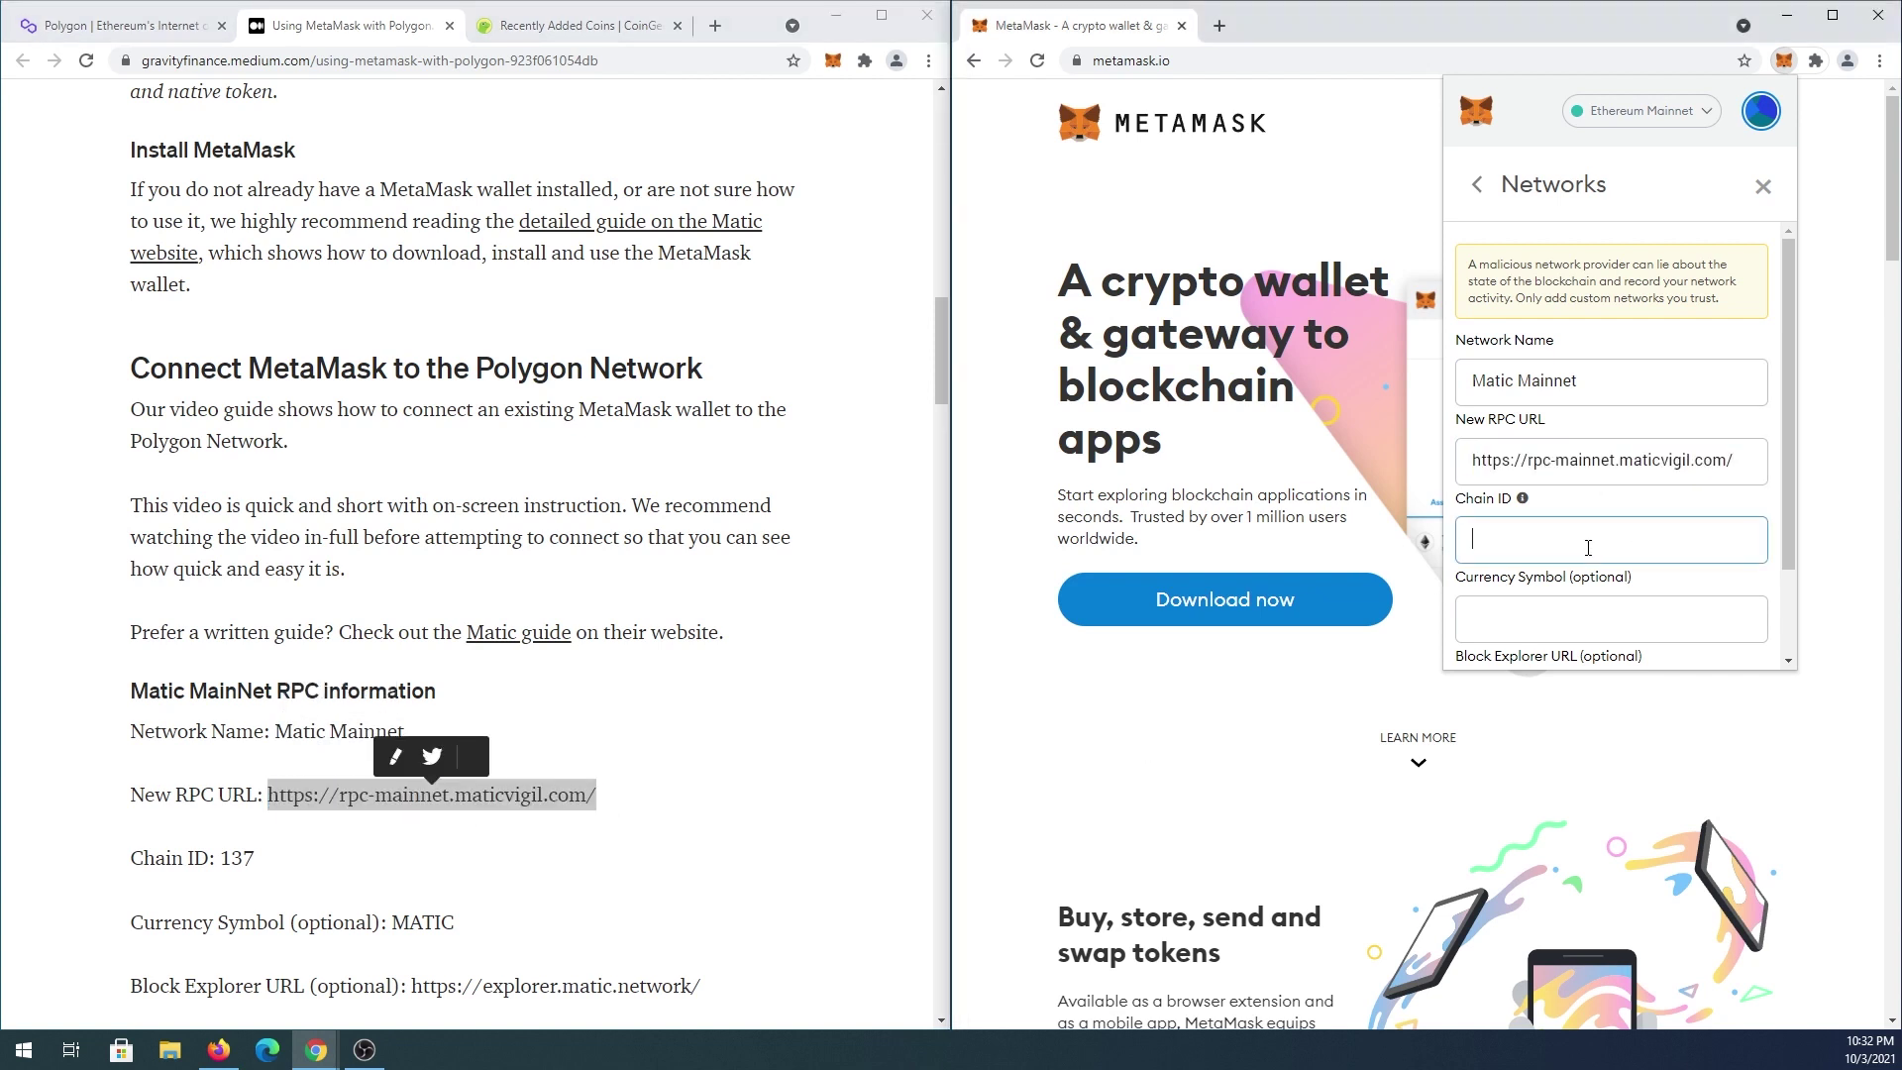
double_click(395, 921)
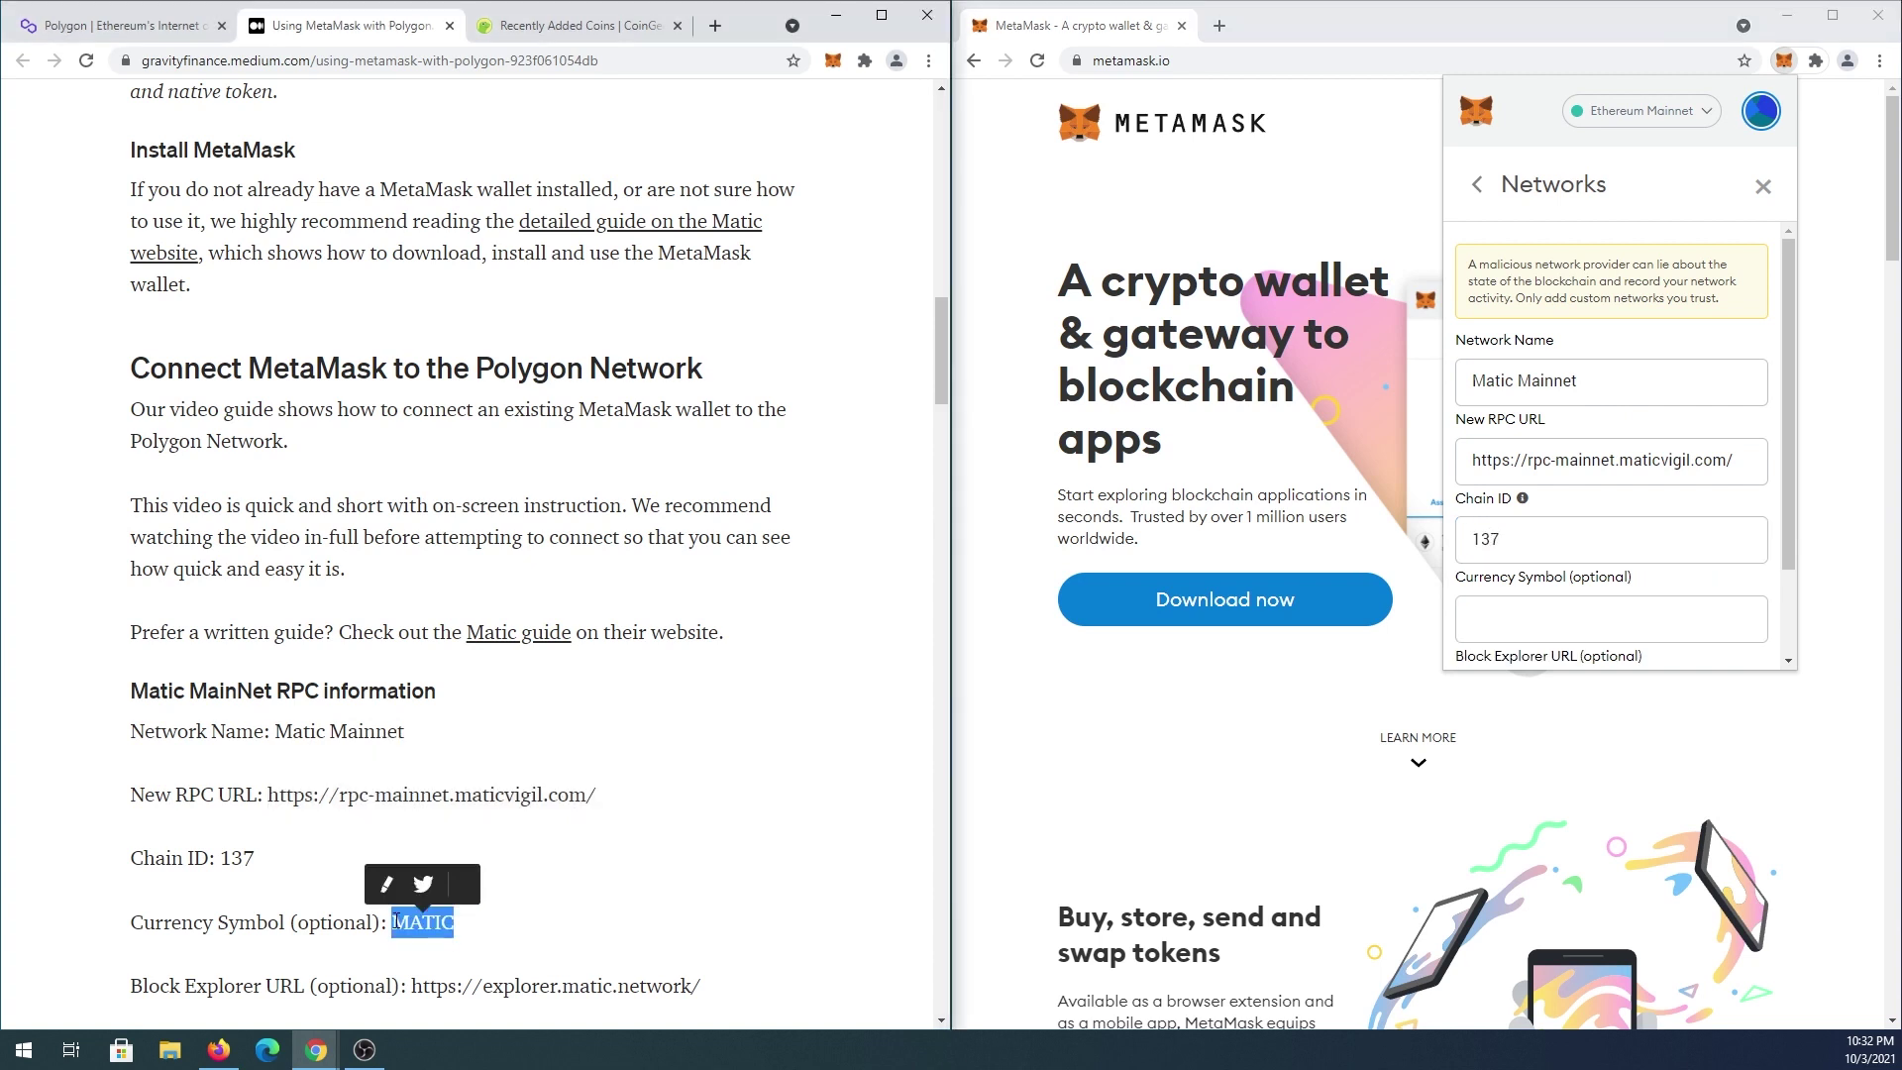
click(1539, 621)
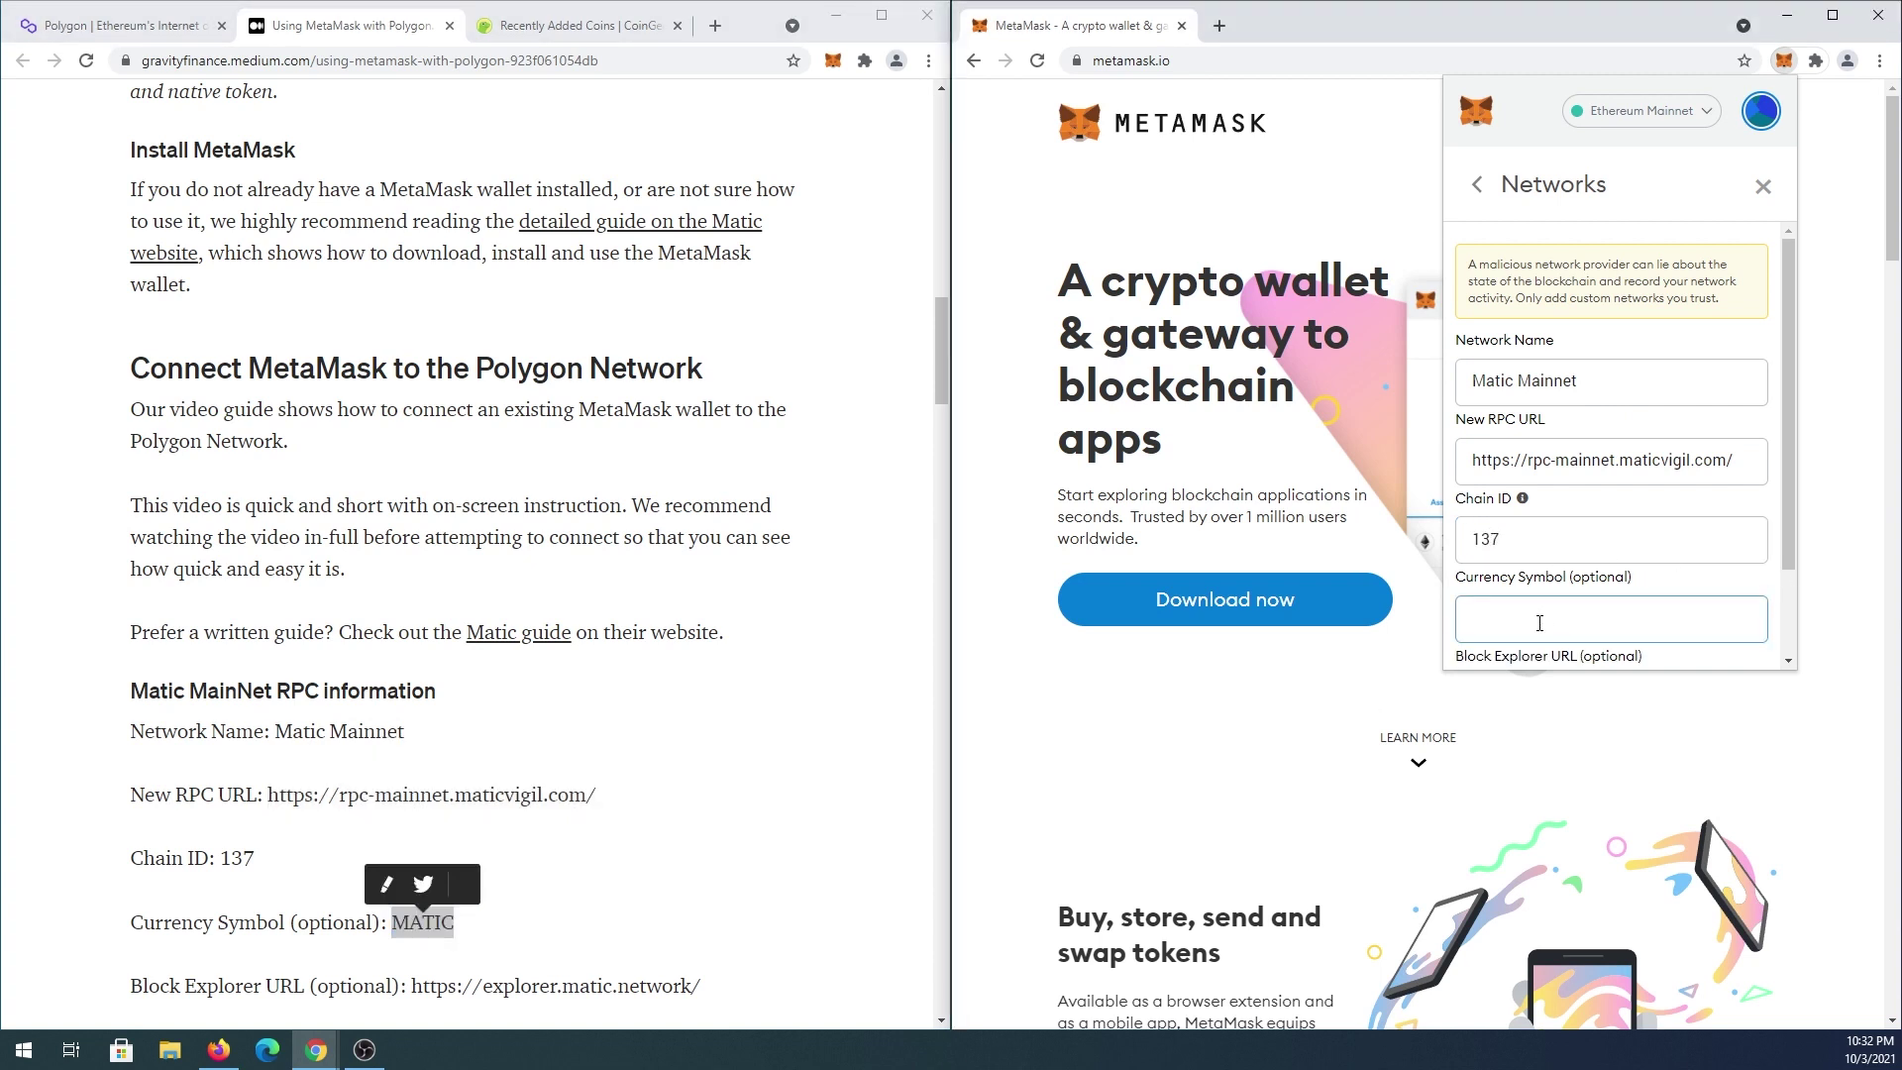
key(ctrl+v)
scroll(1539, 621, down, 2)
click(703, 987)
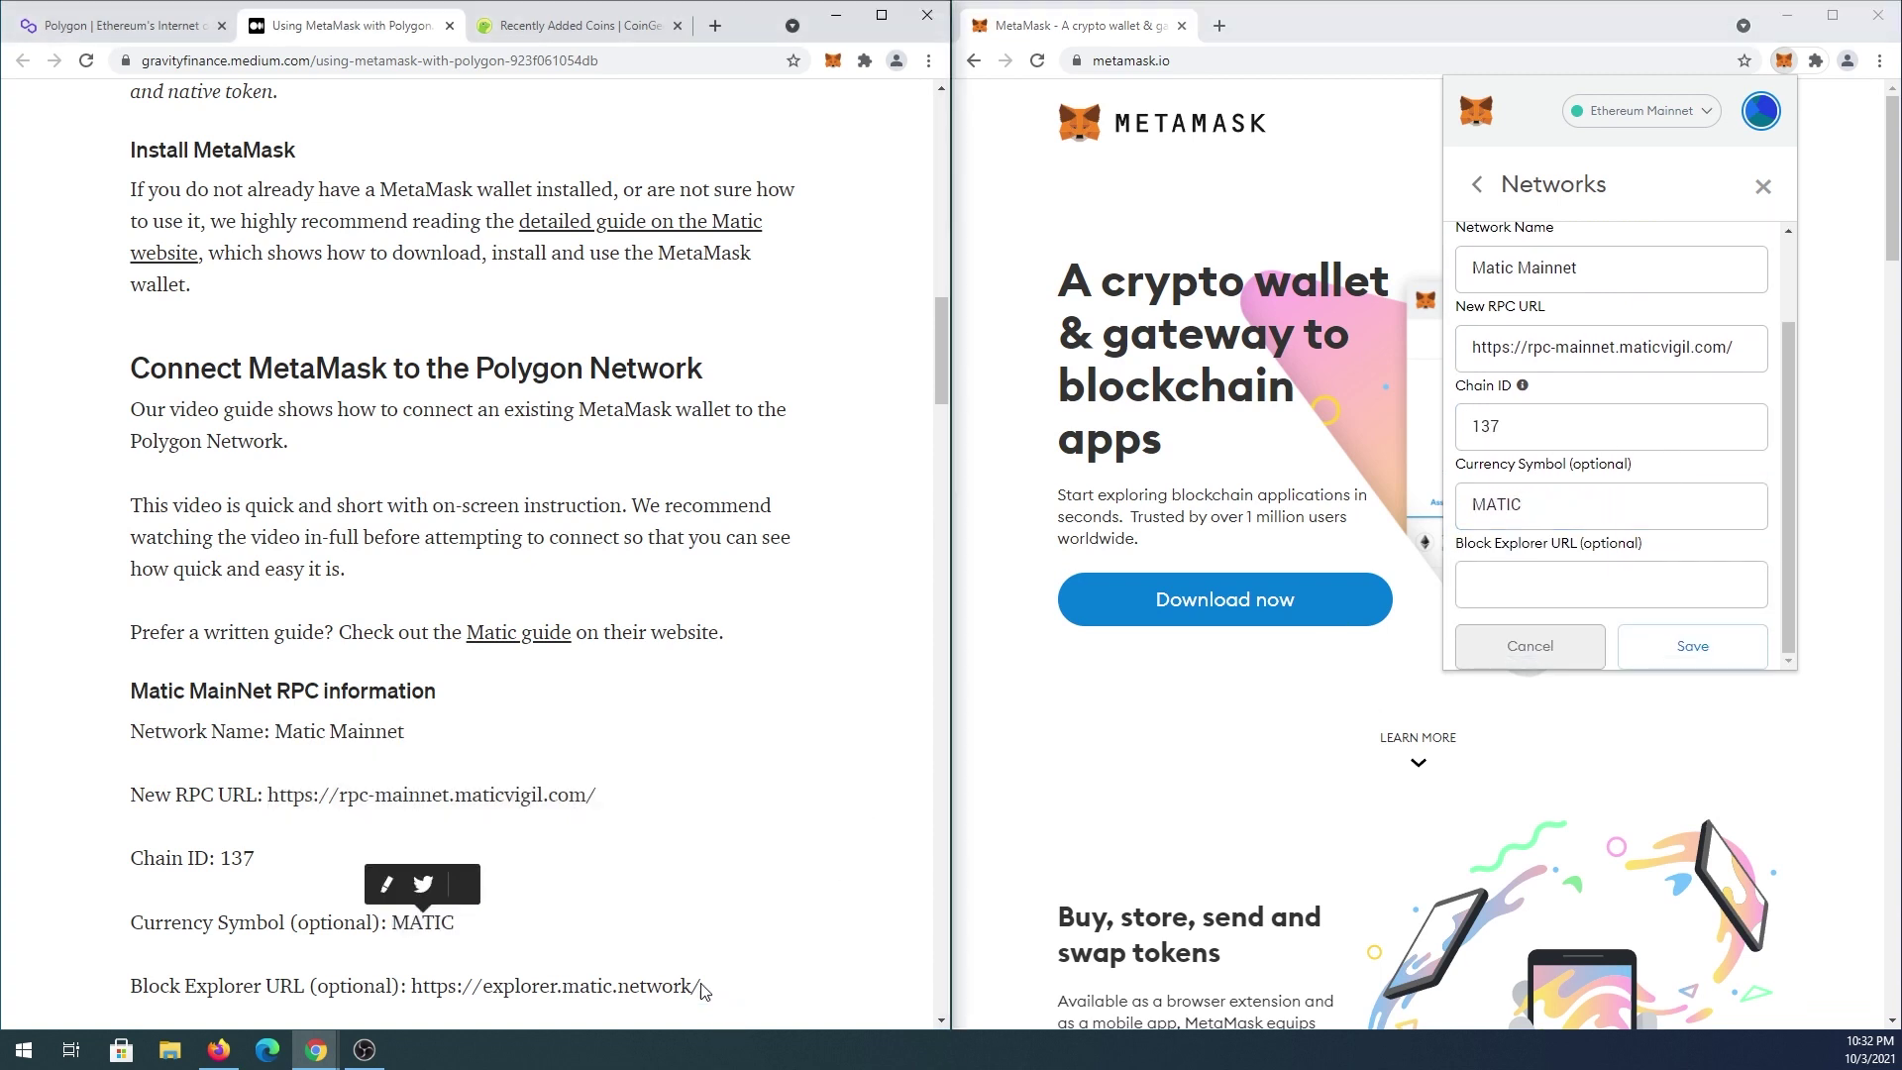
drag(703, 987, 412, 988)
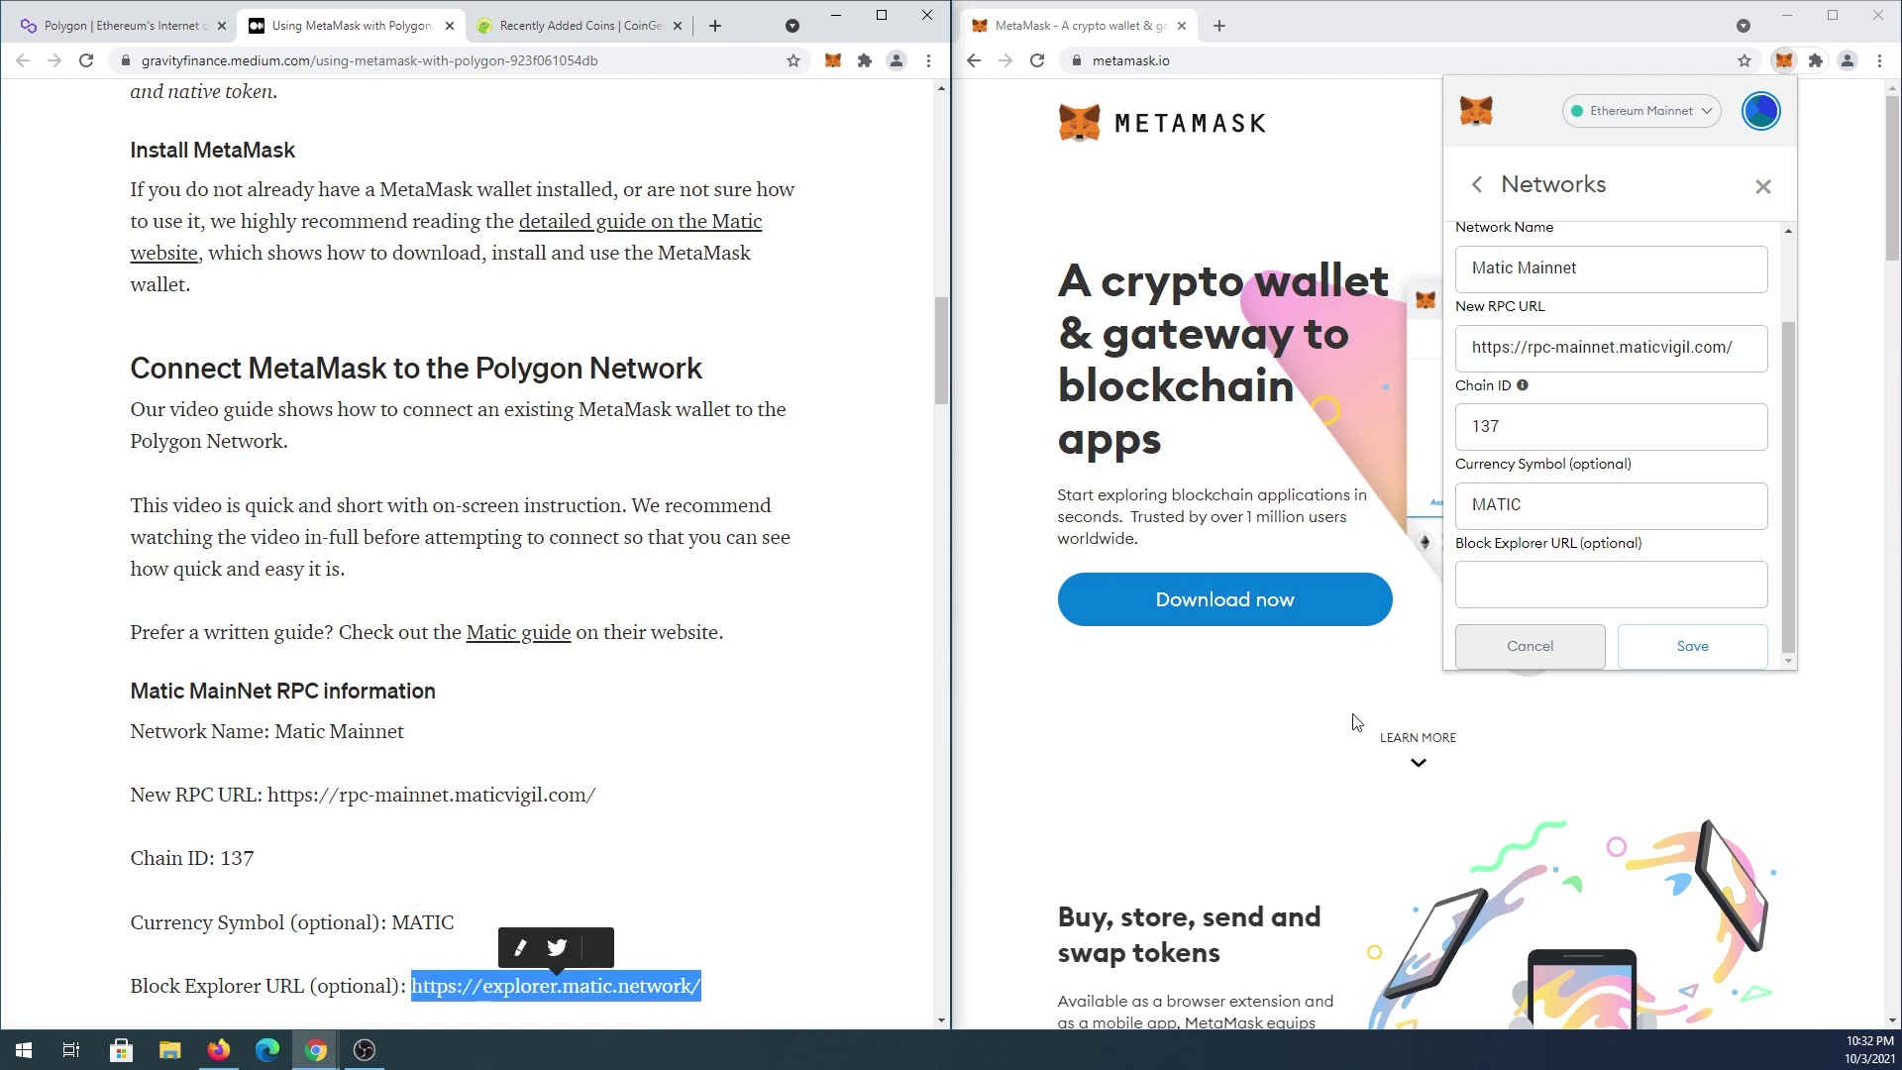
click(1548, 584)
key(ctrl+v)
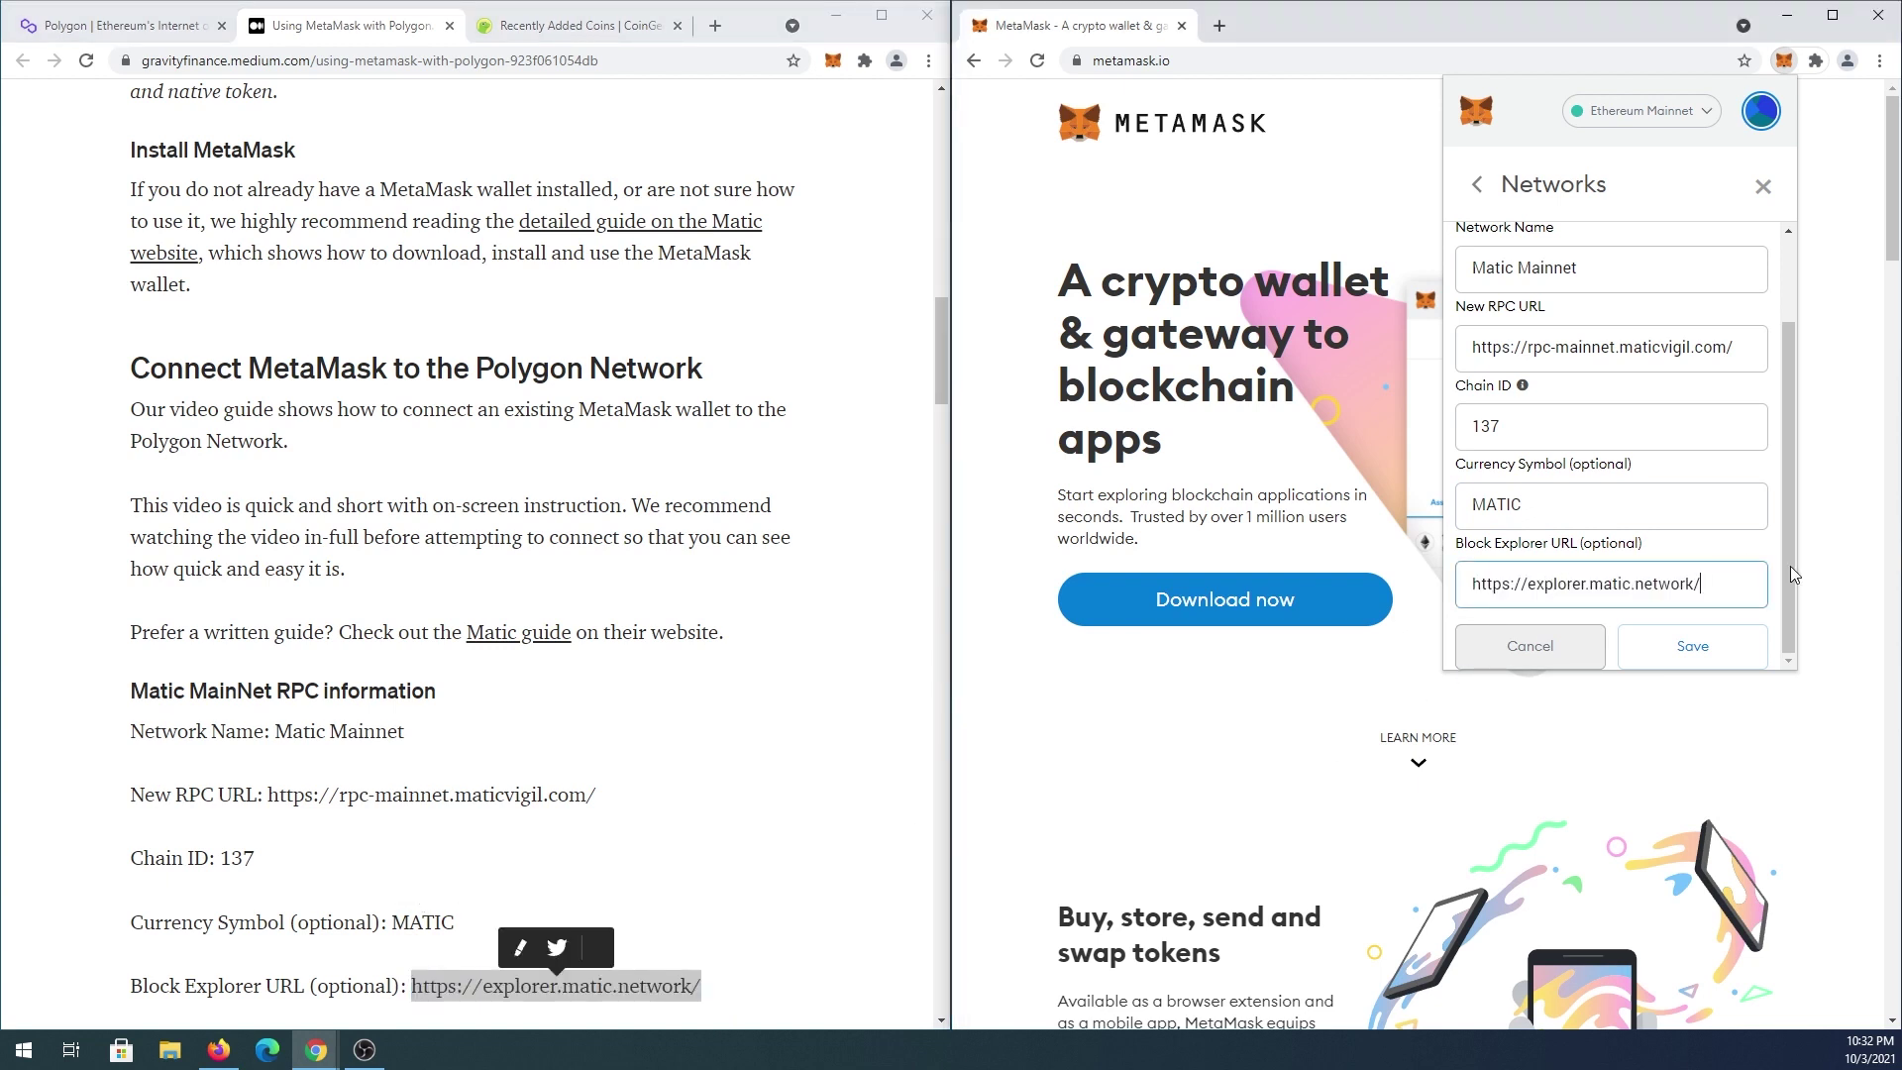
click(1694, 648)
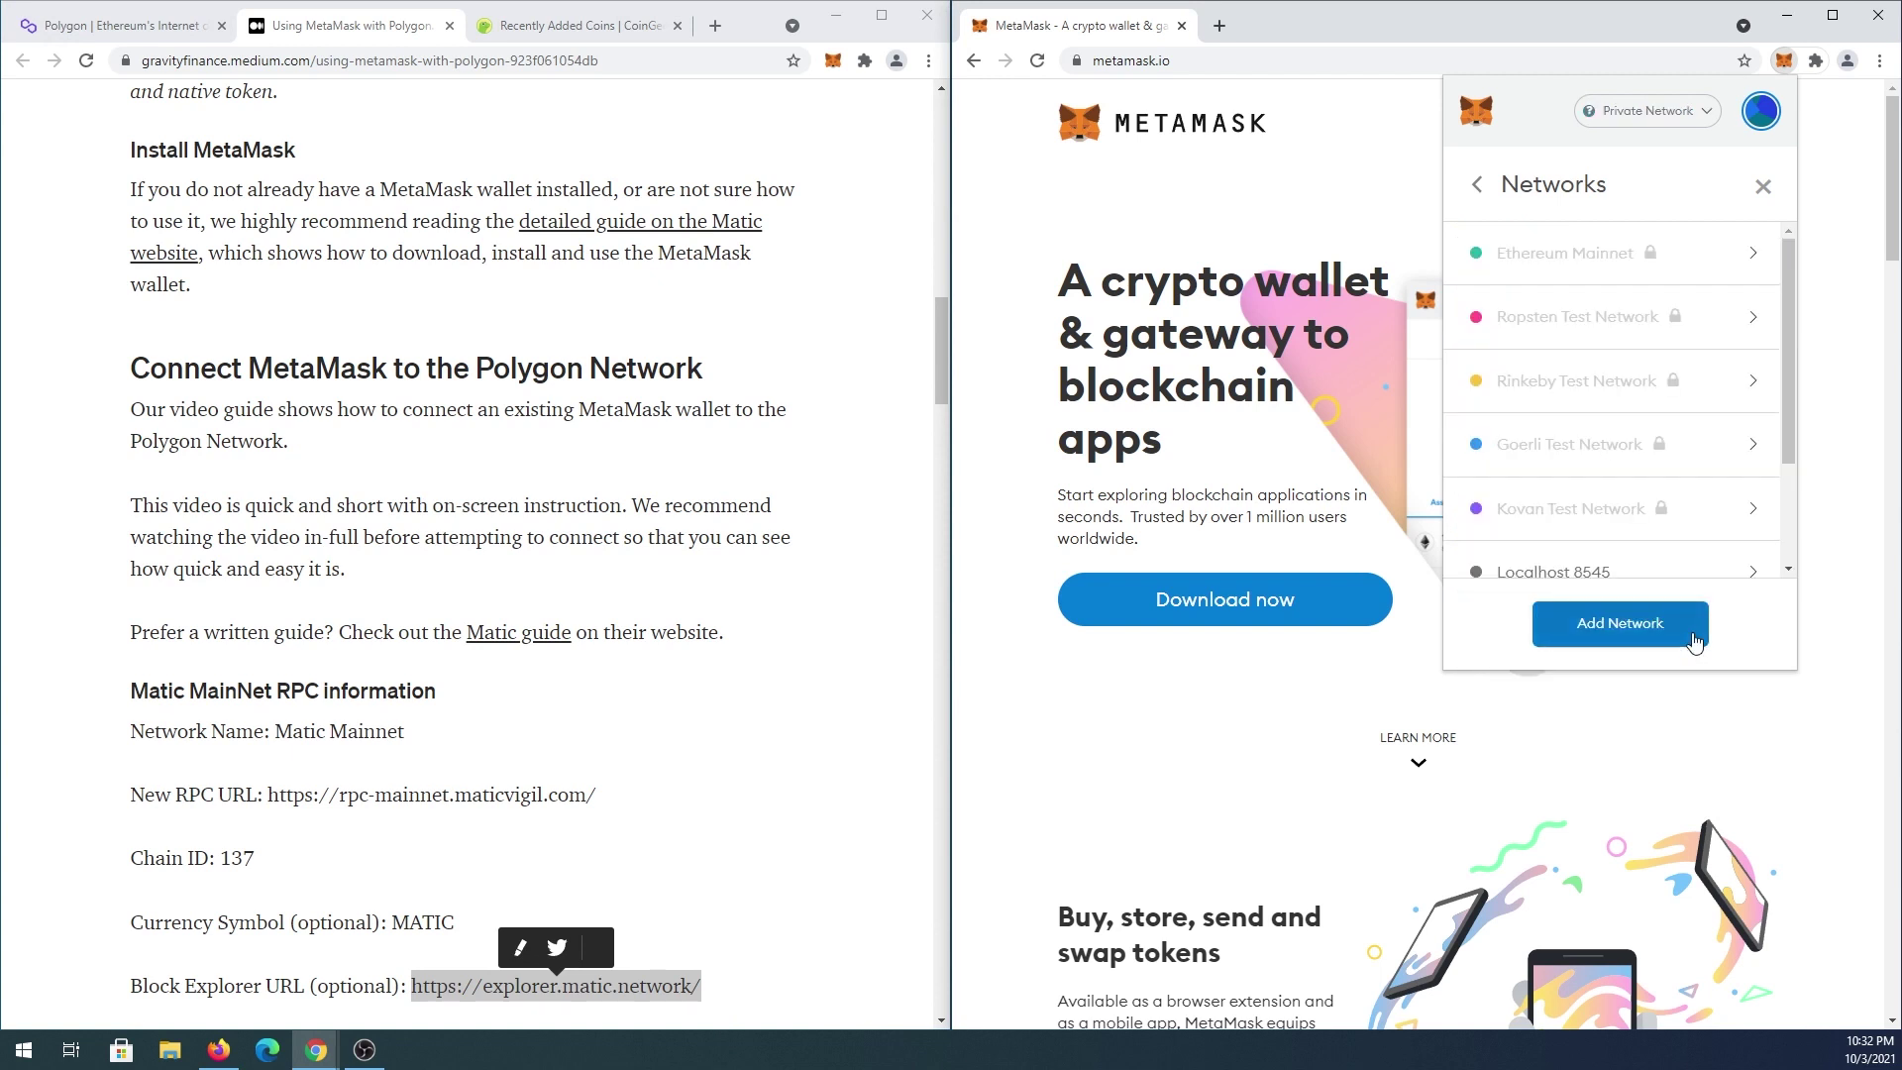
click(1763, 188)
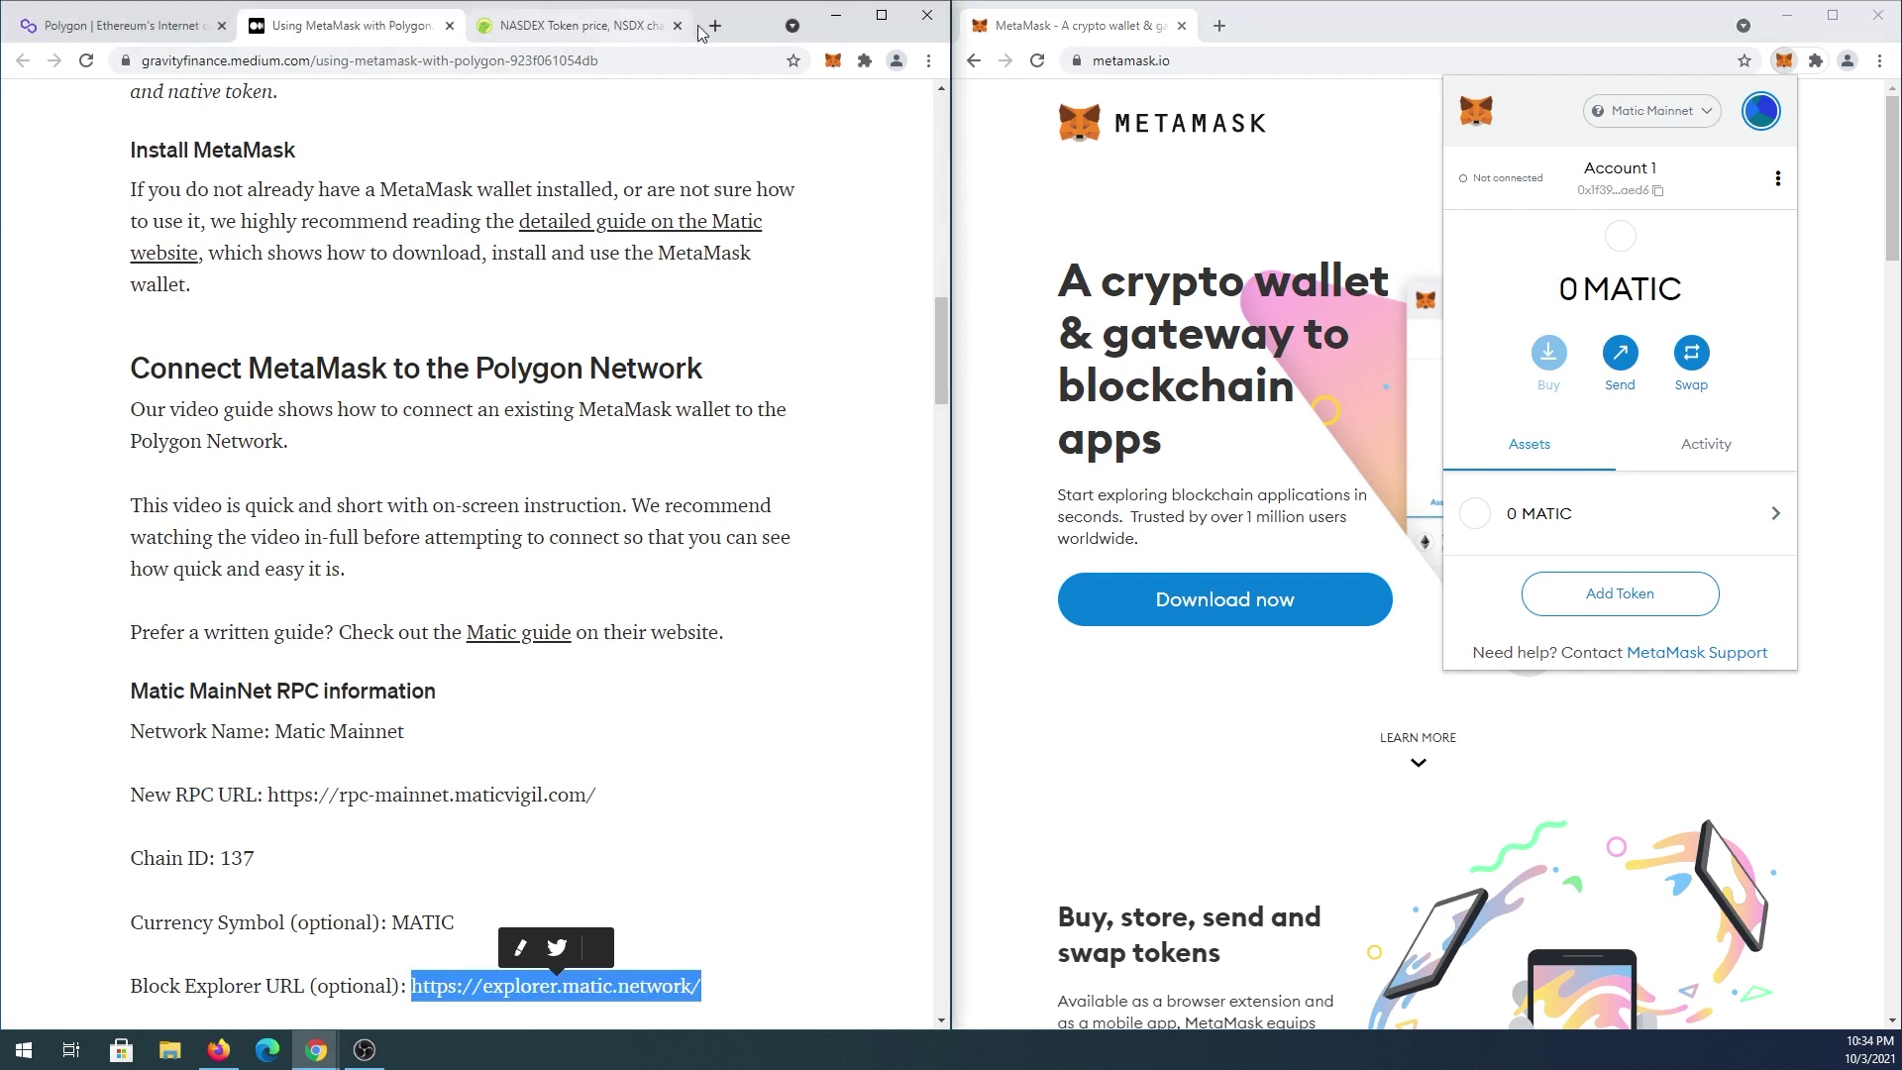
Step: Add NASDEX Token (NSDX) to MetaMask from its CoinGecko page, approve the suggested token and check the wallet's assets
click(892, 24)
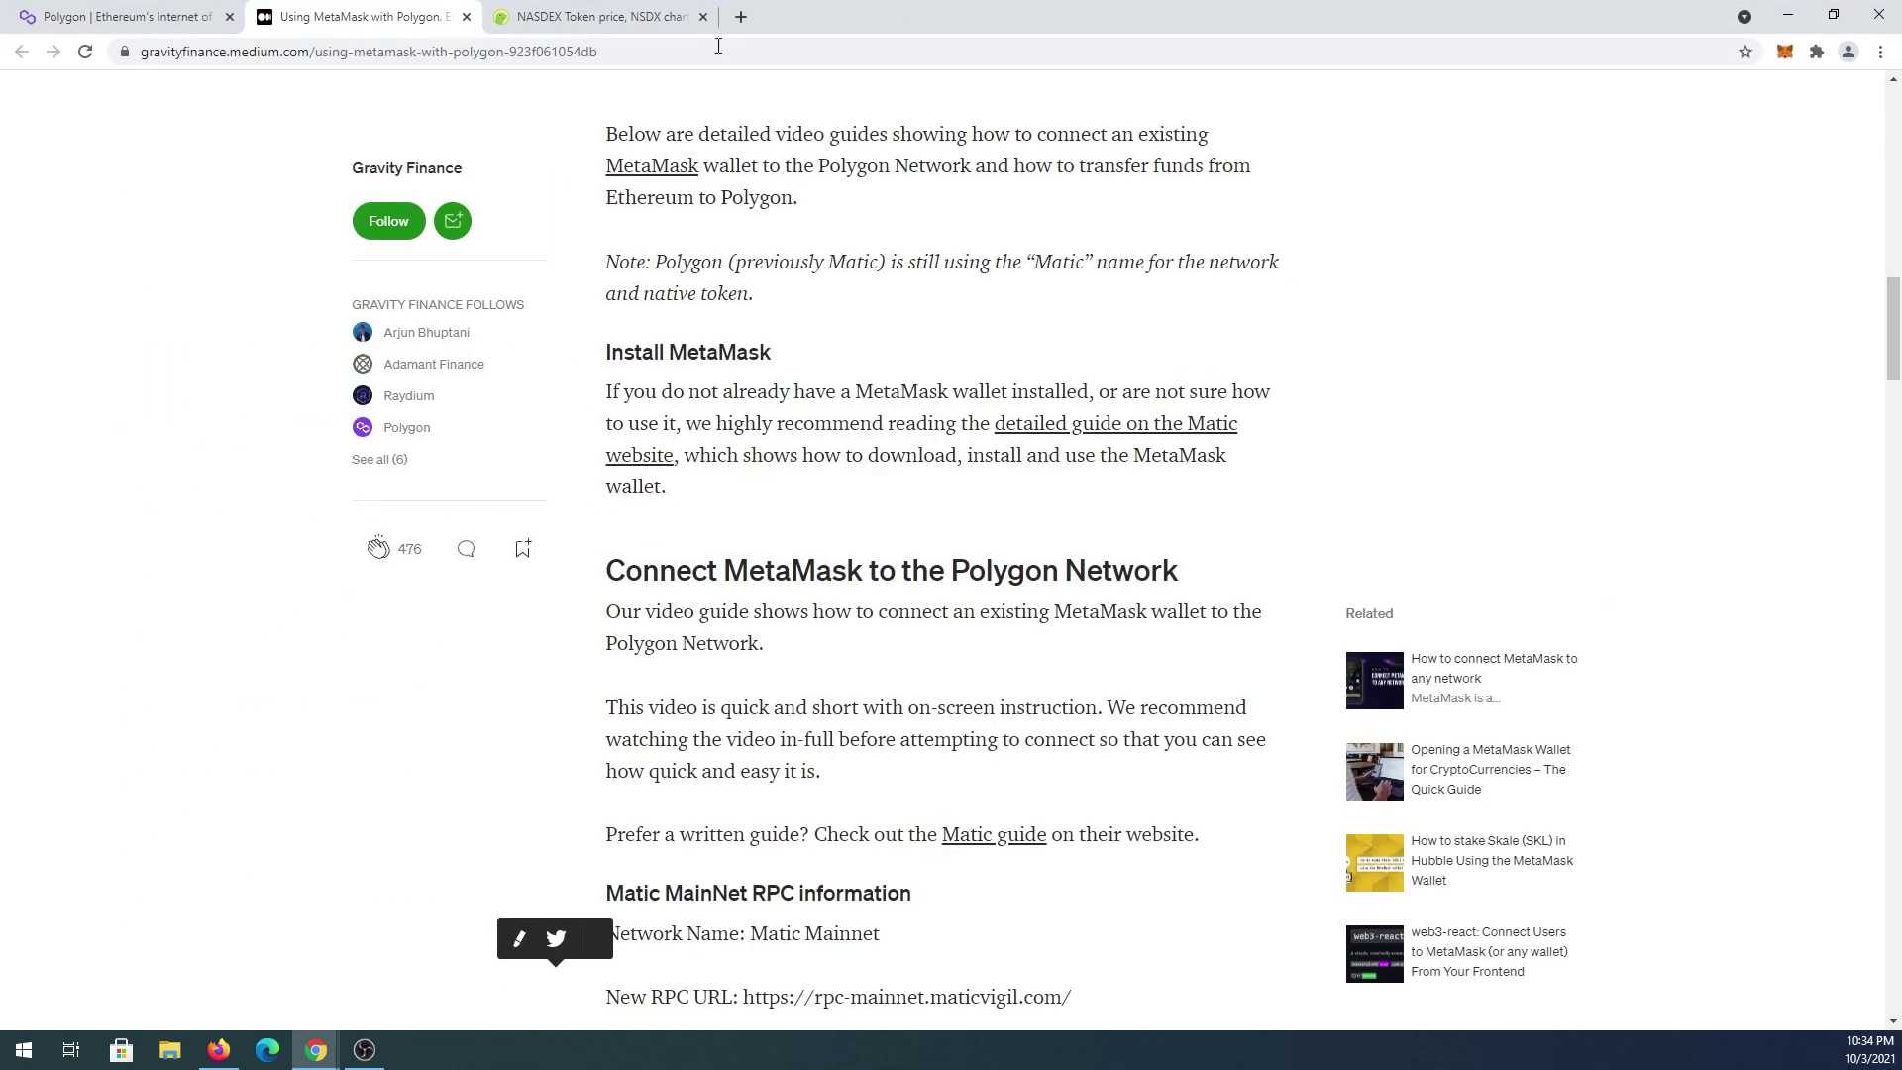
click(586, 24)
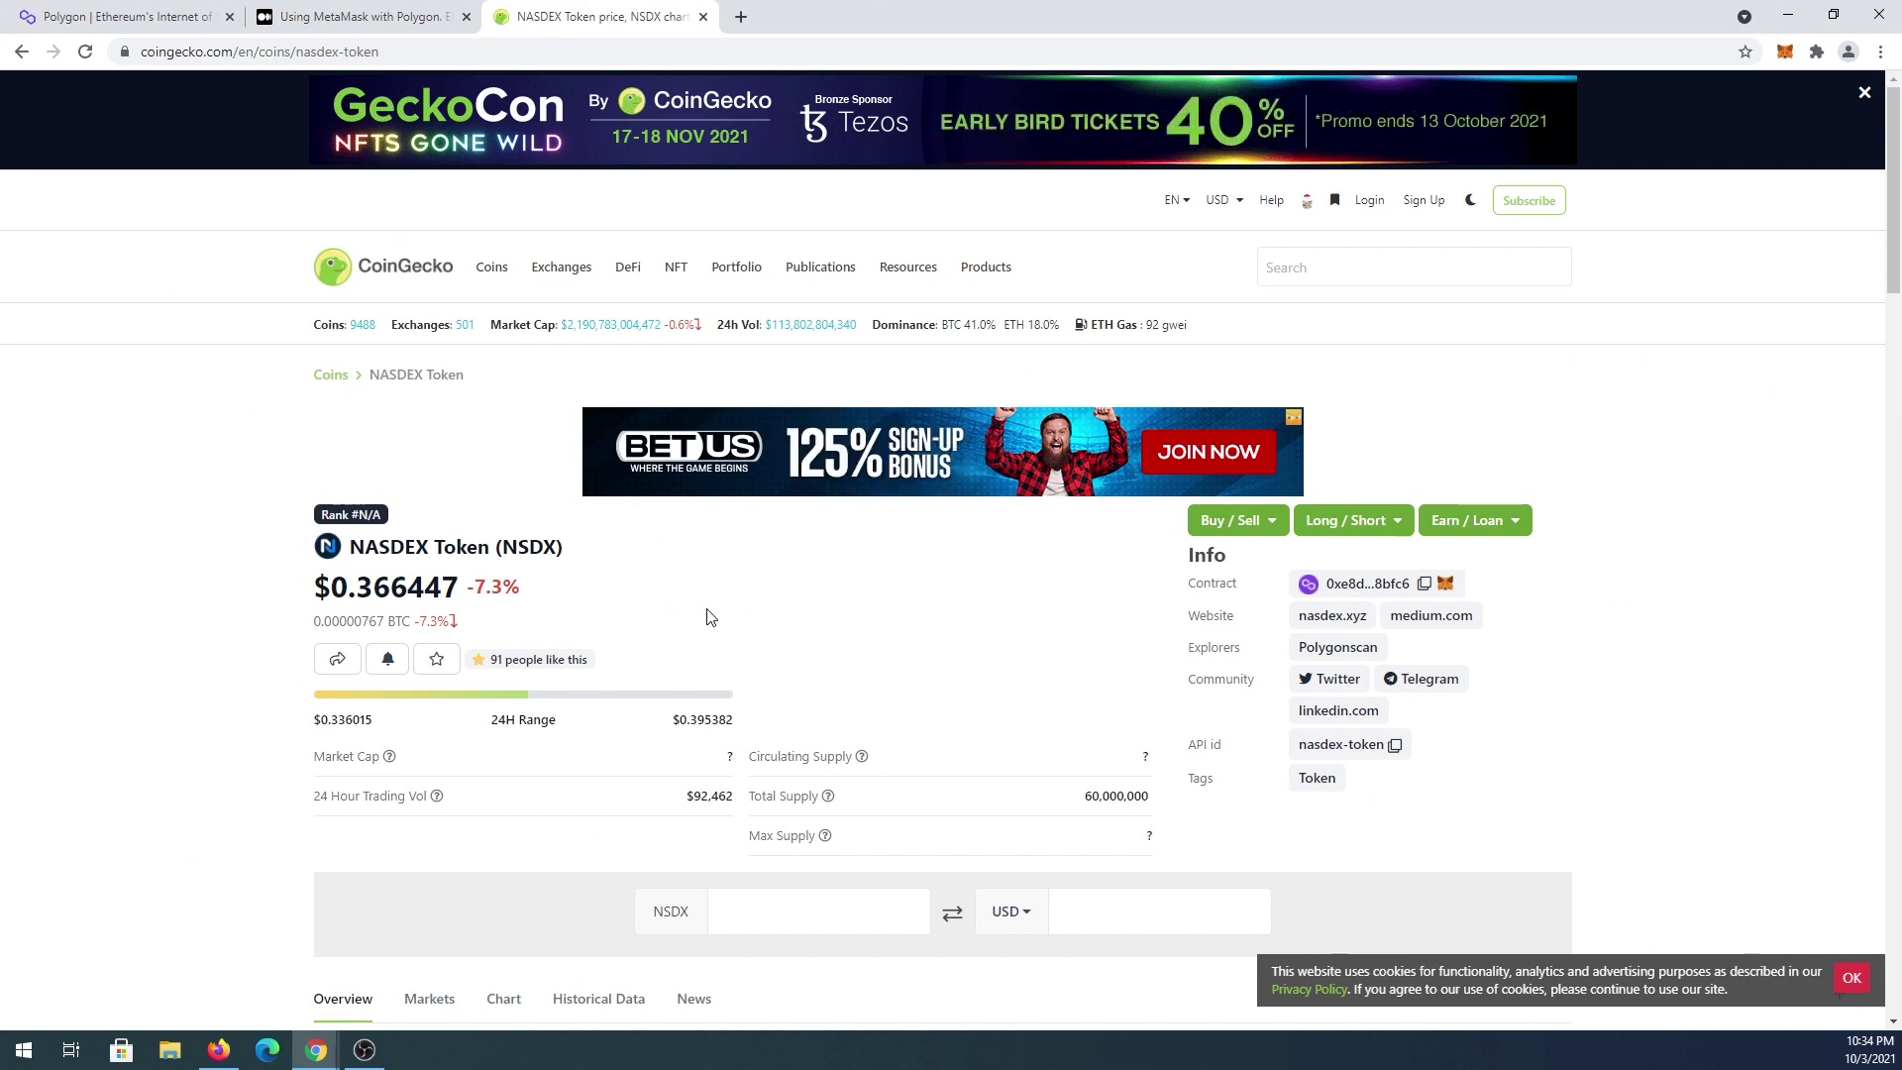
click(1445, 586)
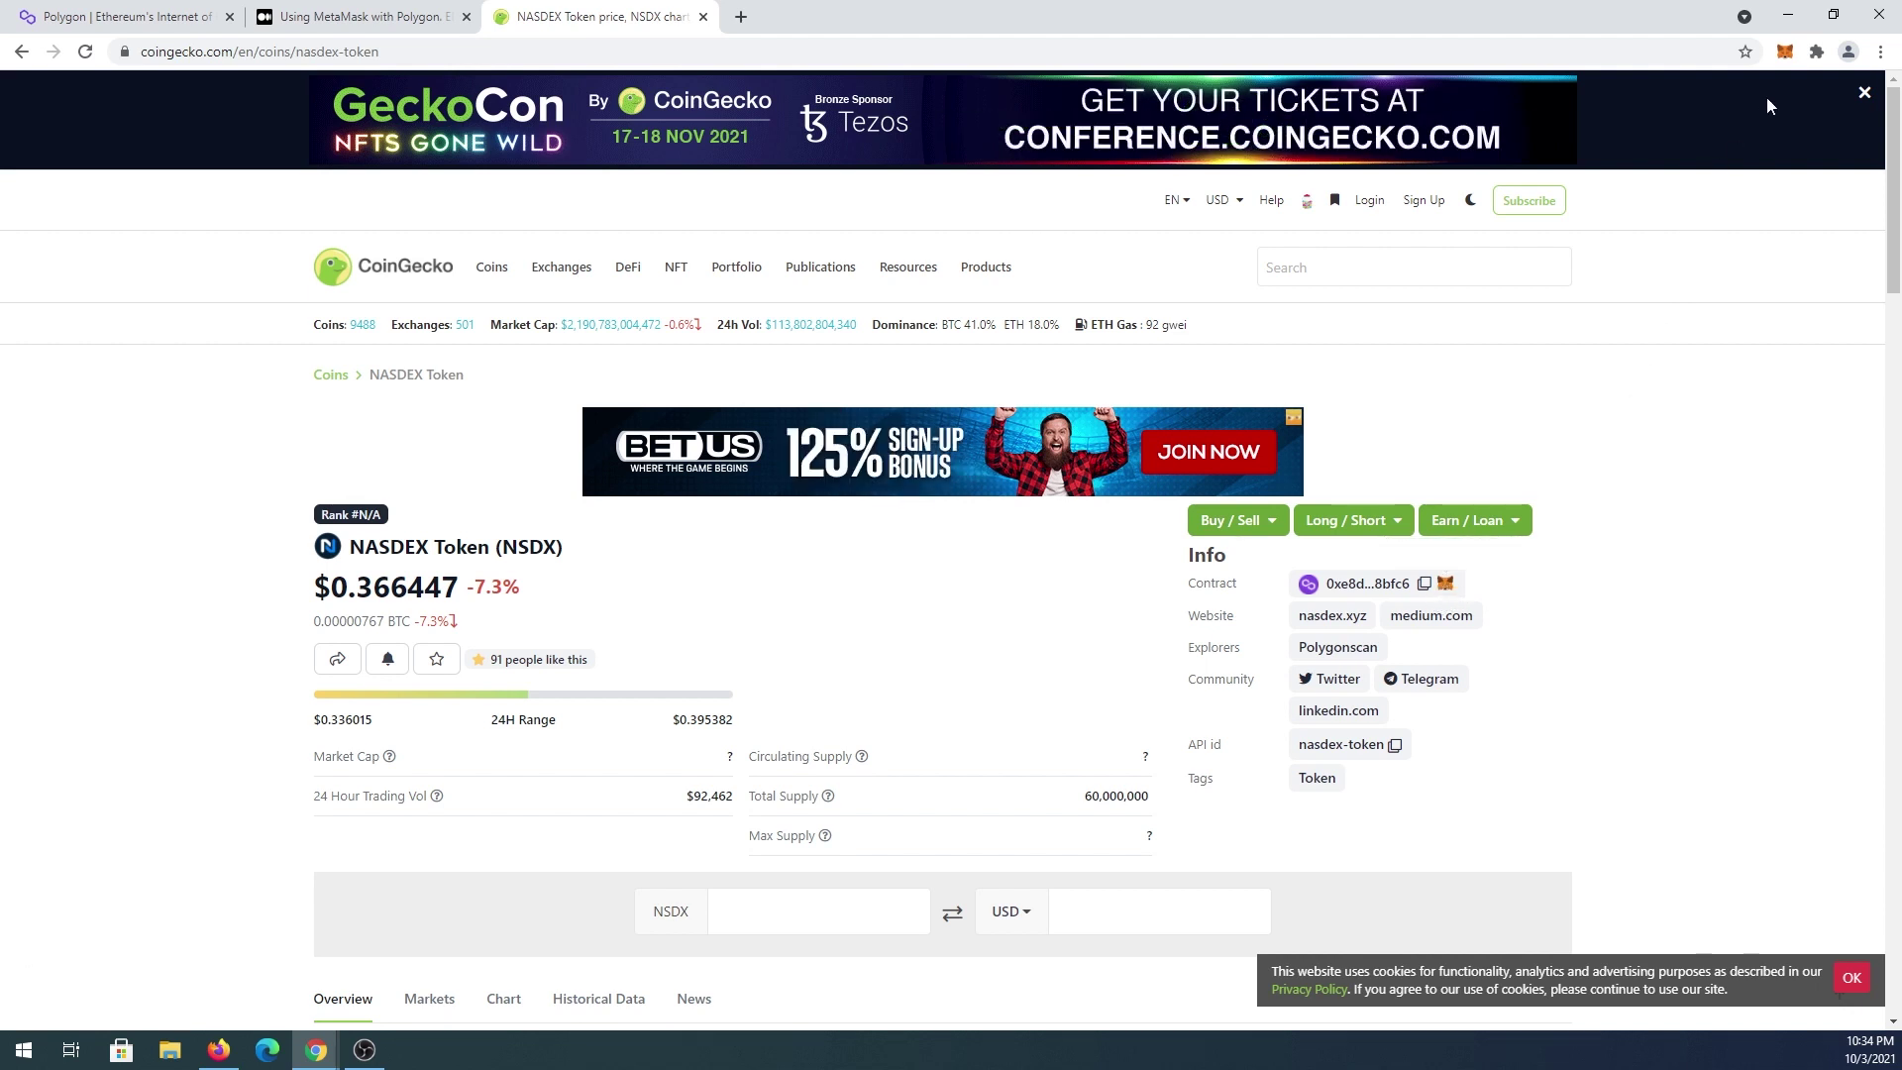
click(1784, 57)
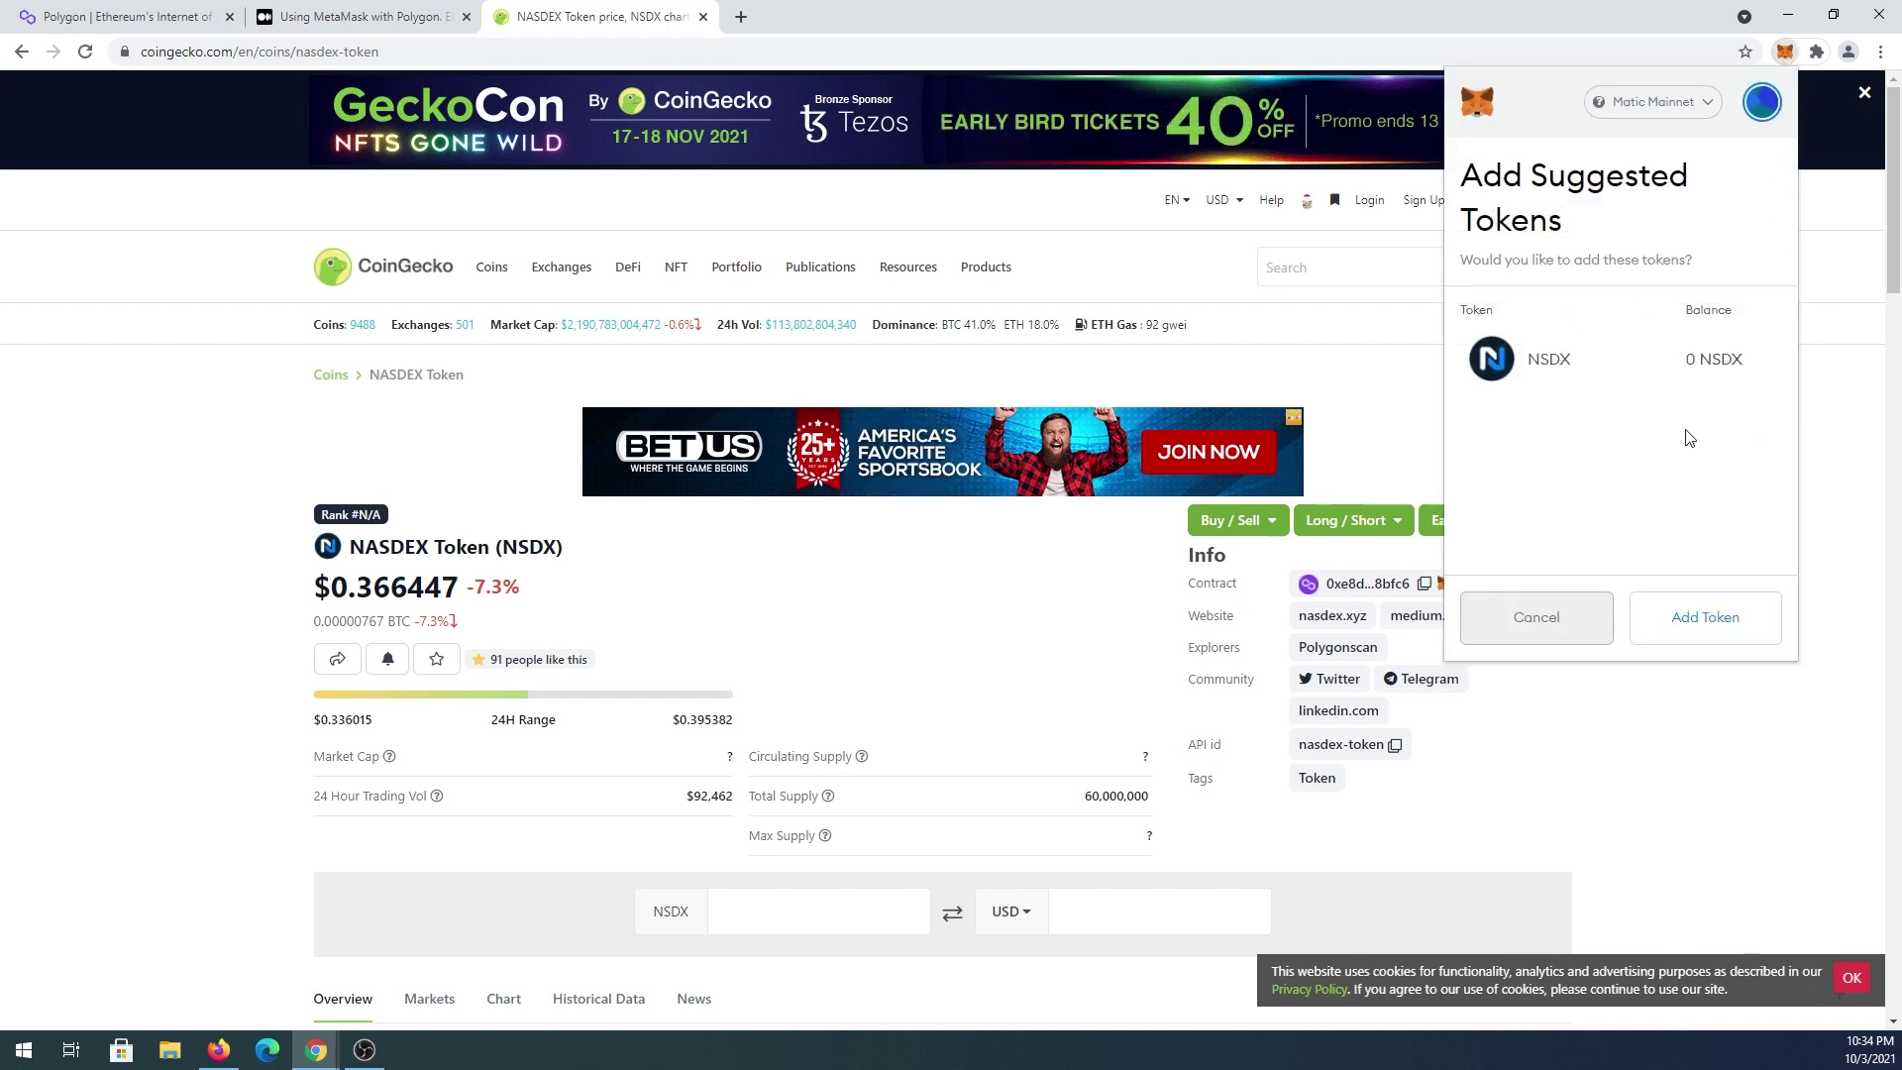
click(1701, 634)
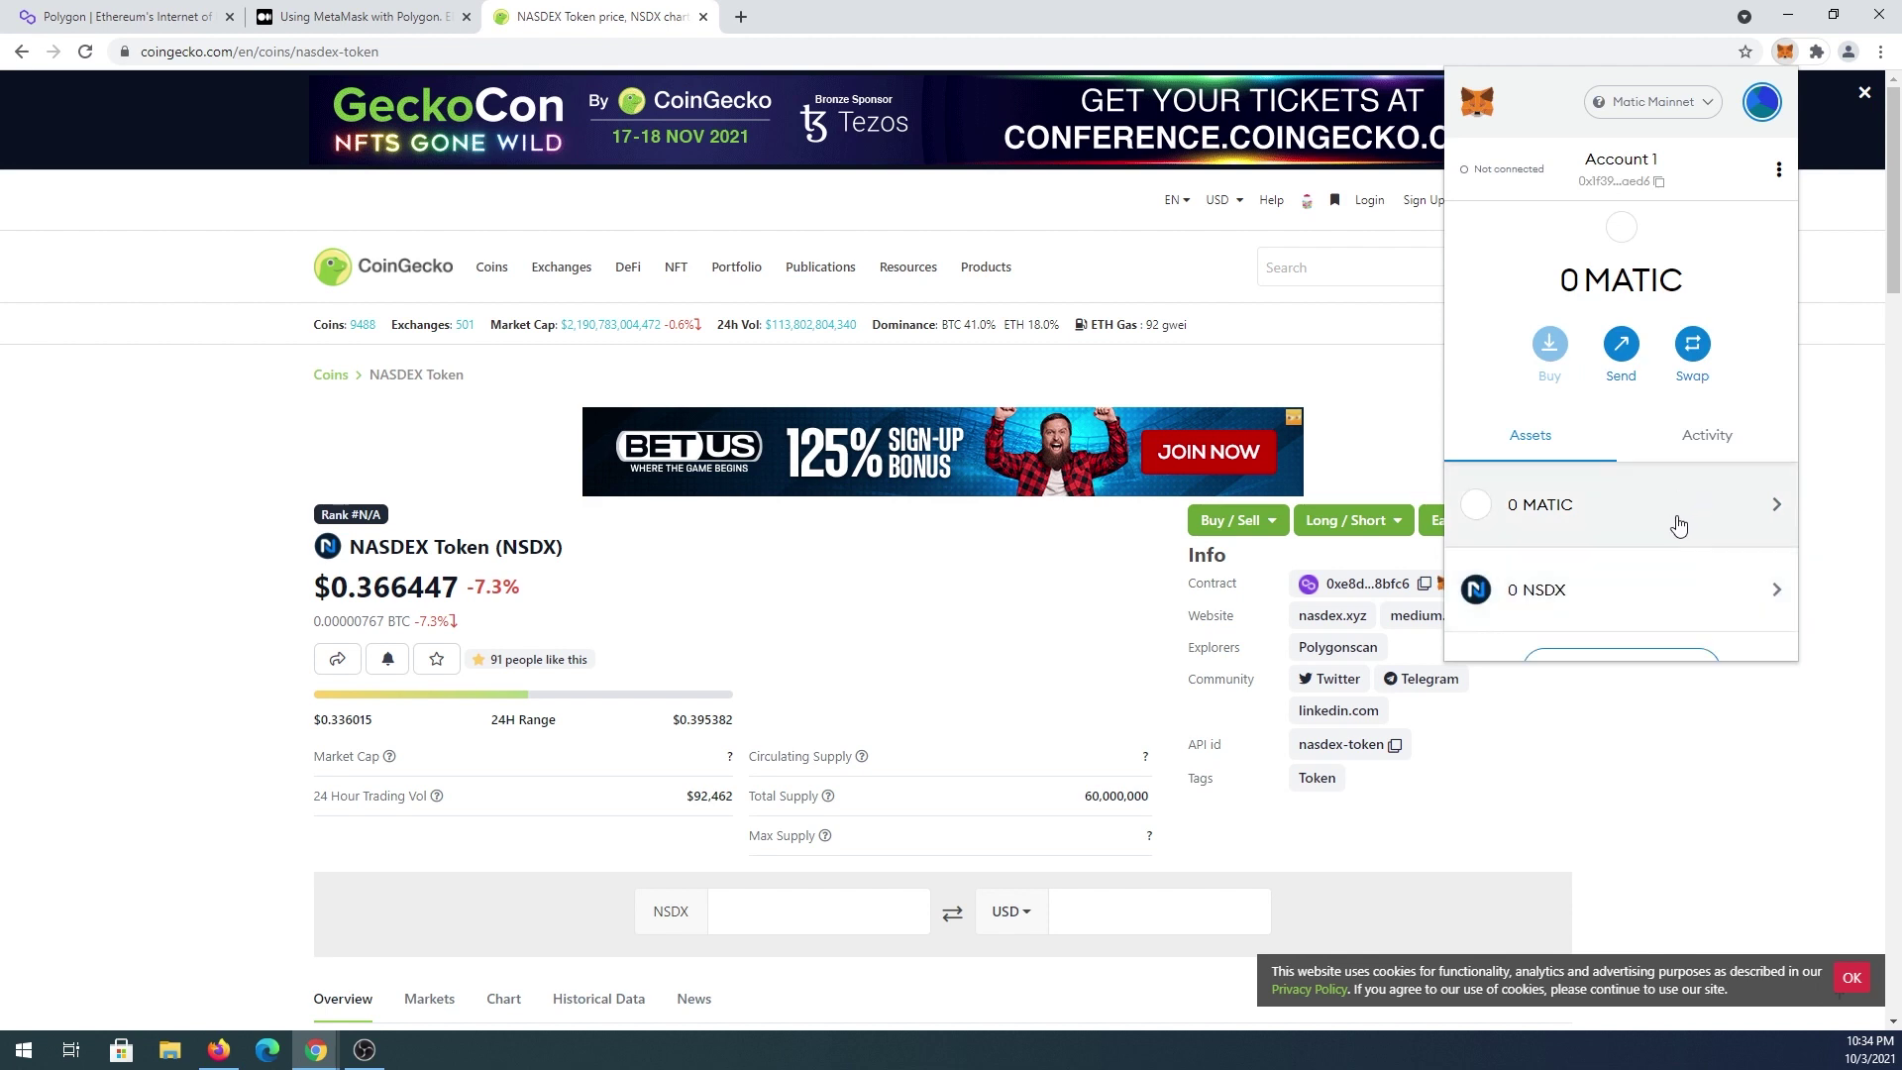
scroll(1660, 503, down, 1)
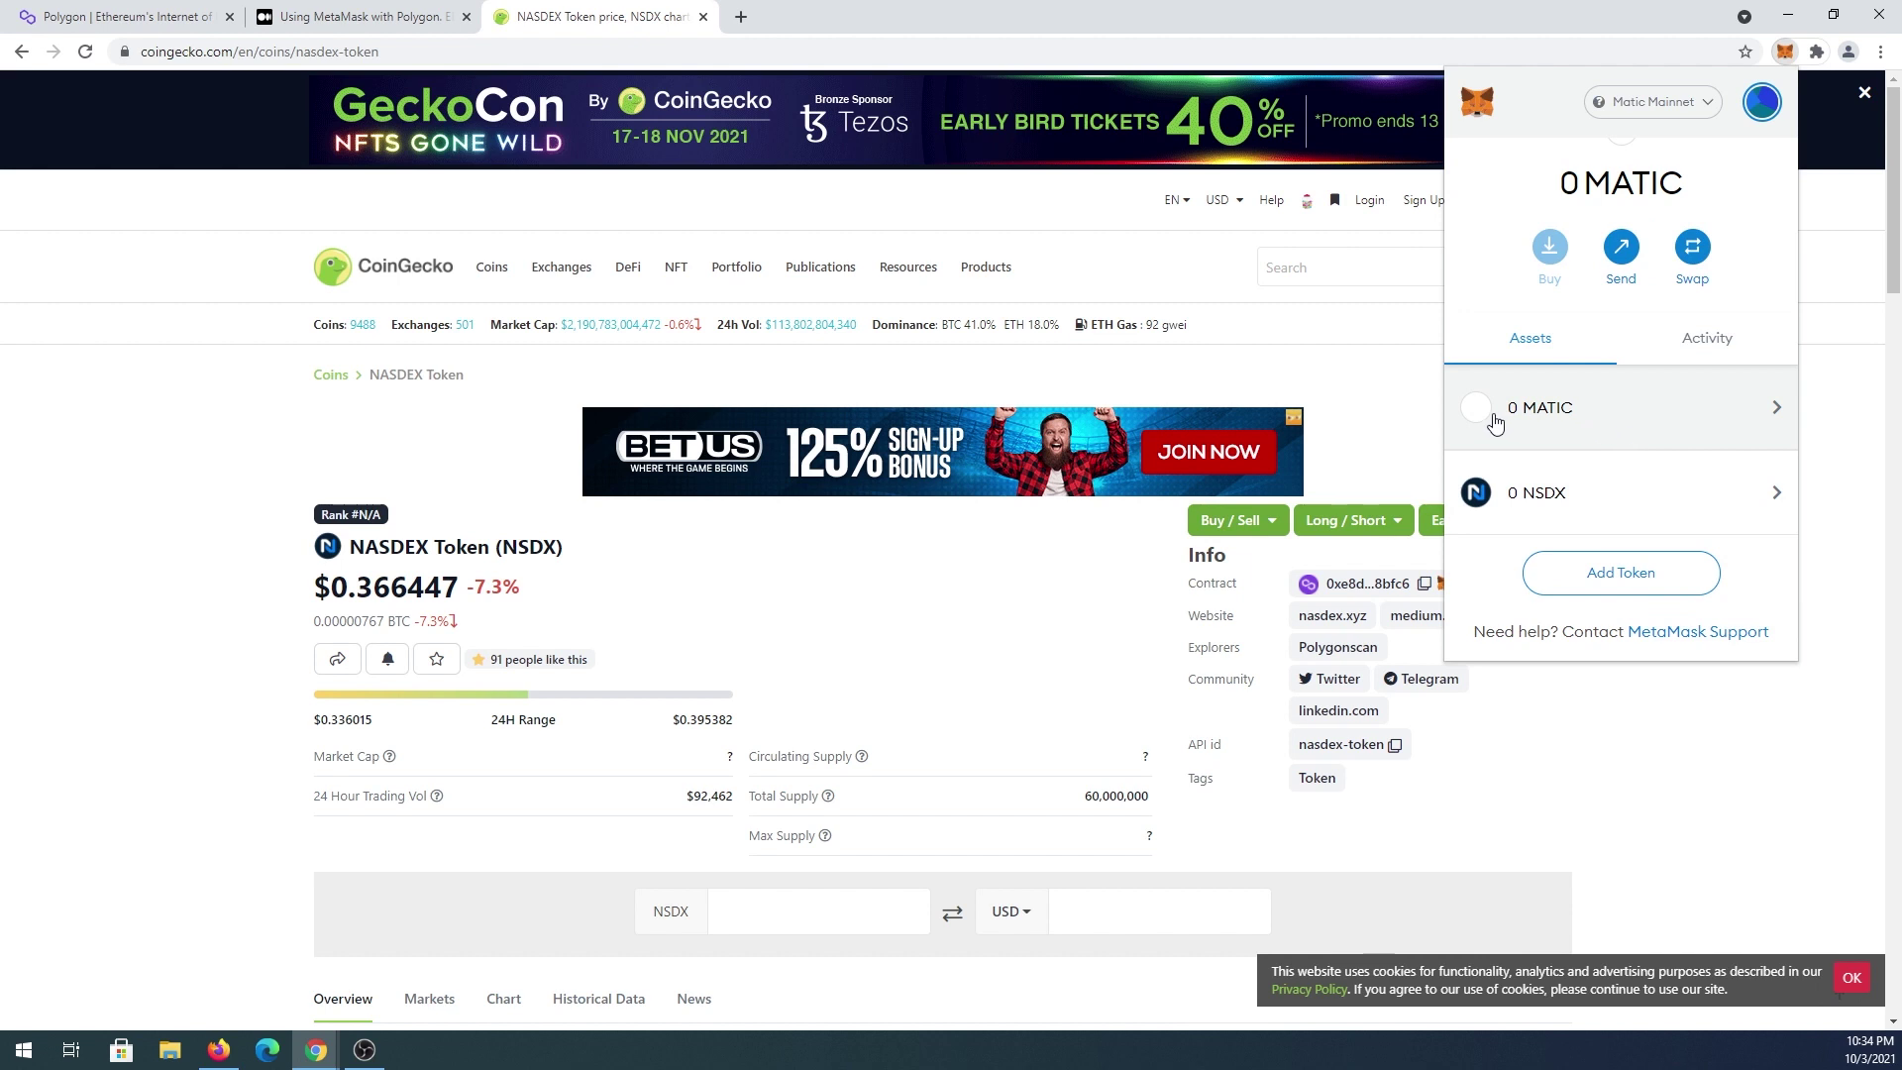
scroll(1595, 520, up, 1)
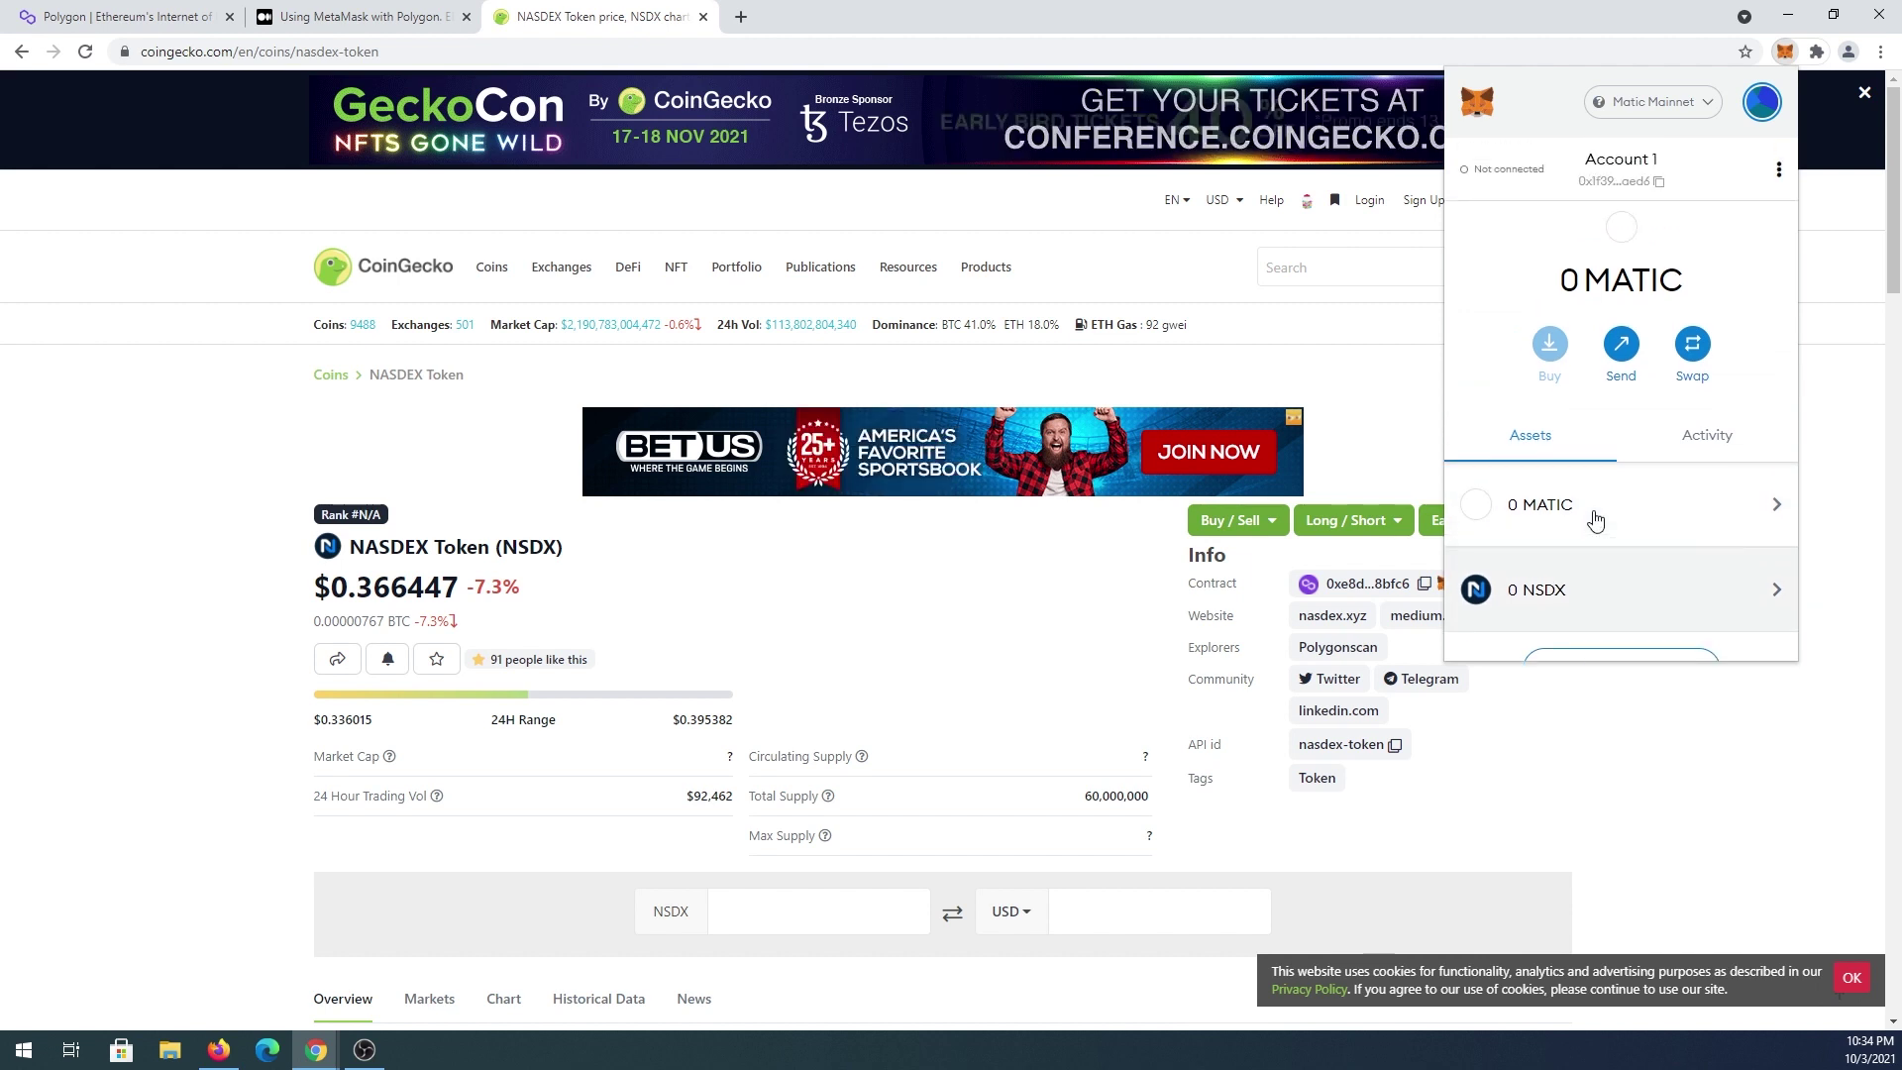
click(959, 646)
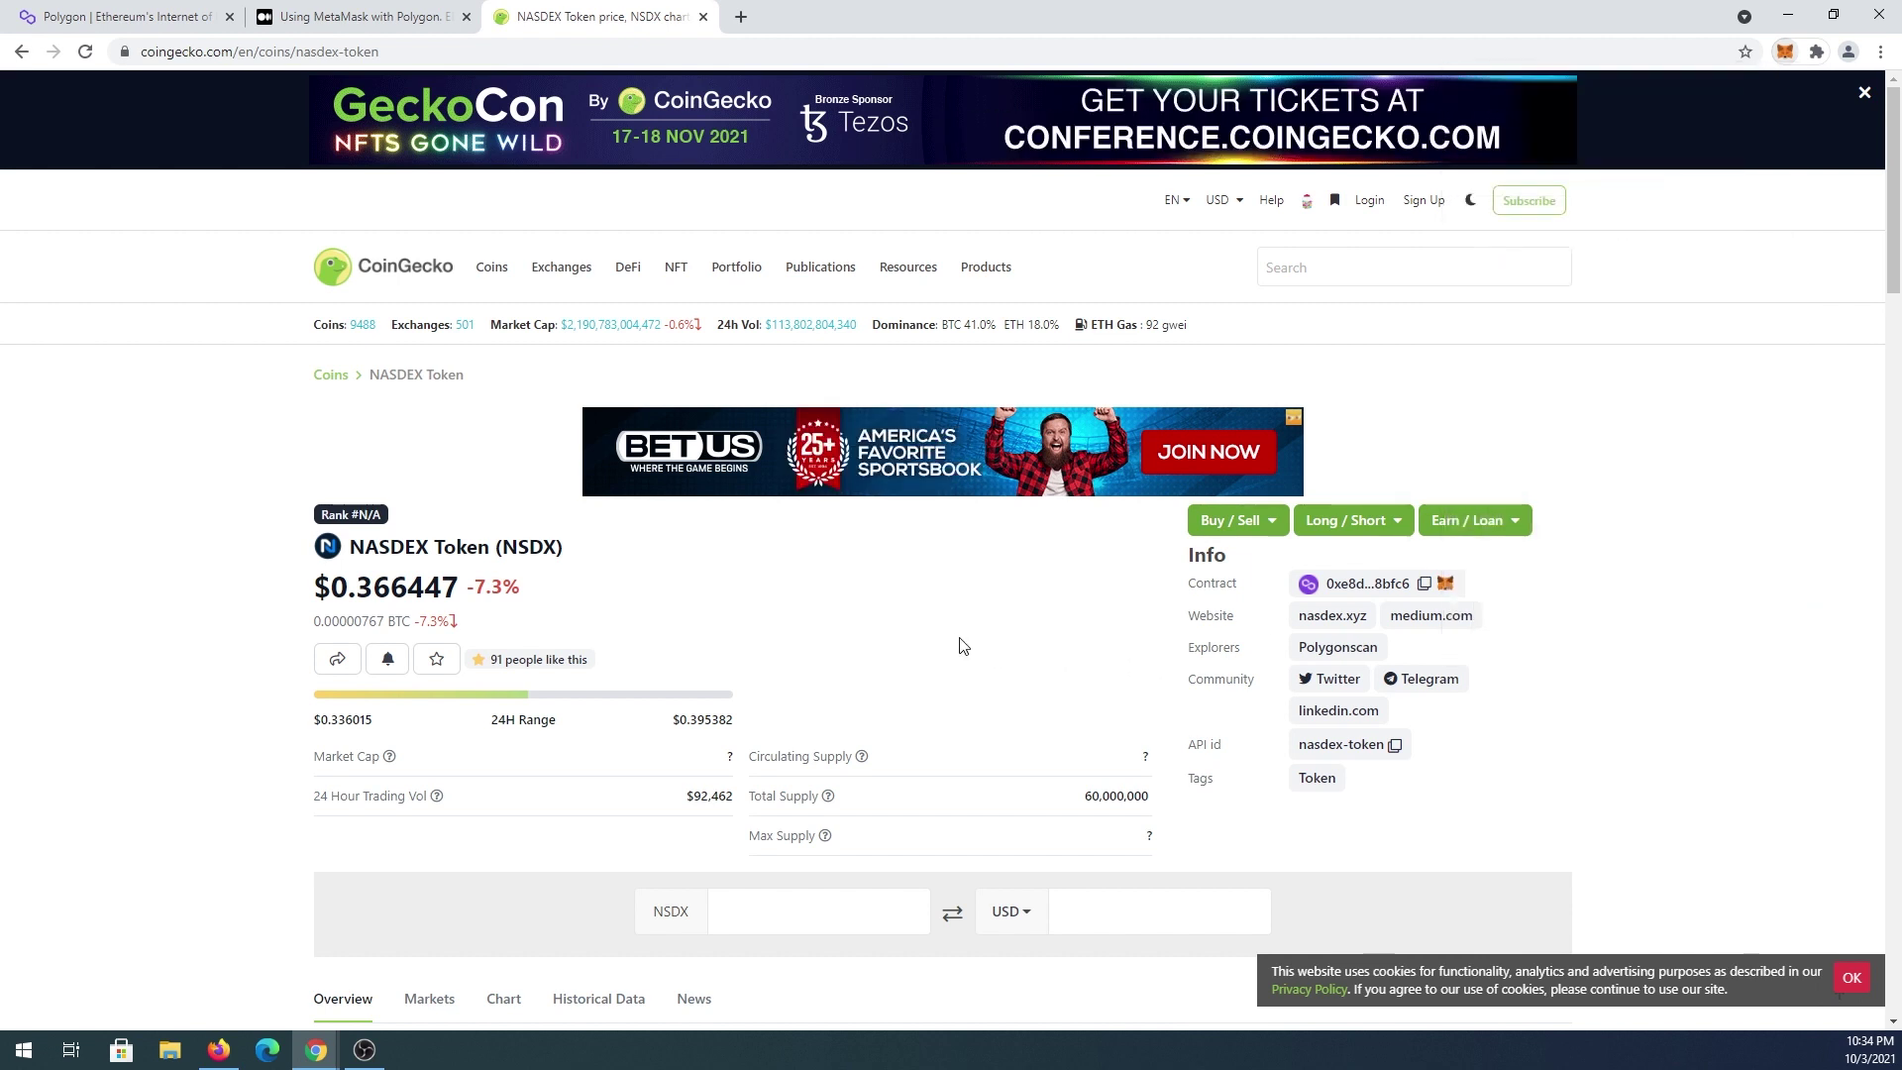
Step: Open Monsoon Finance from CoinGecko's recently added coins and copy its Polygon contract address
click(21, 52)
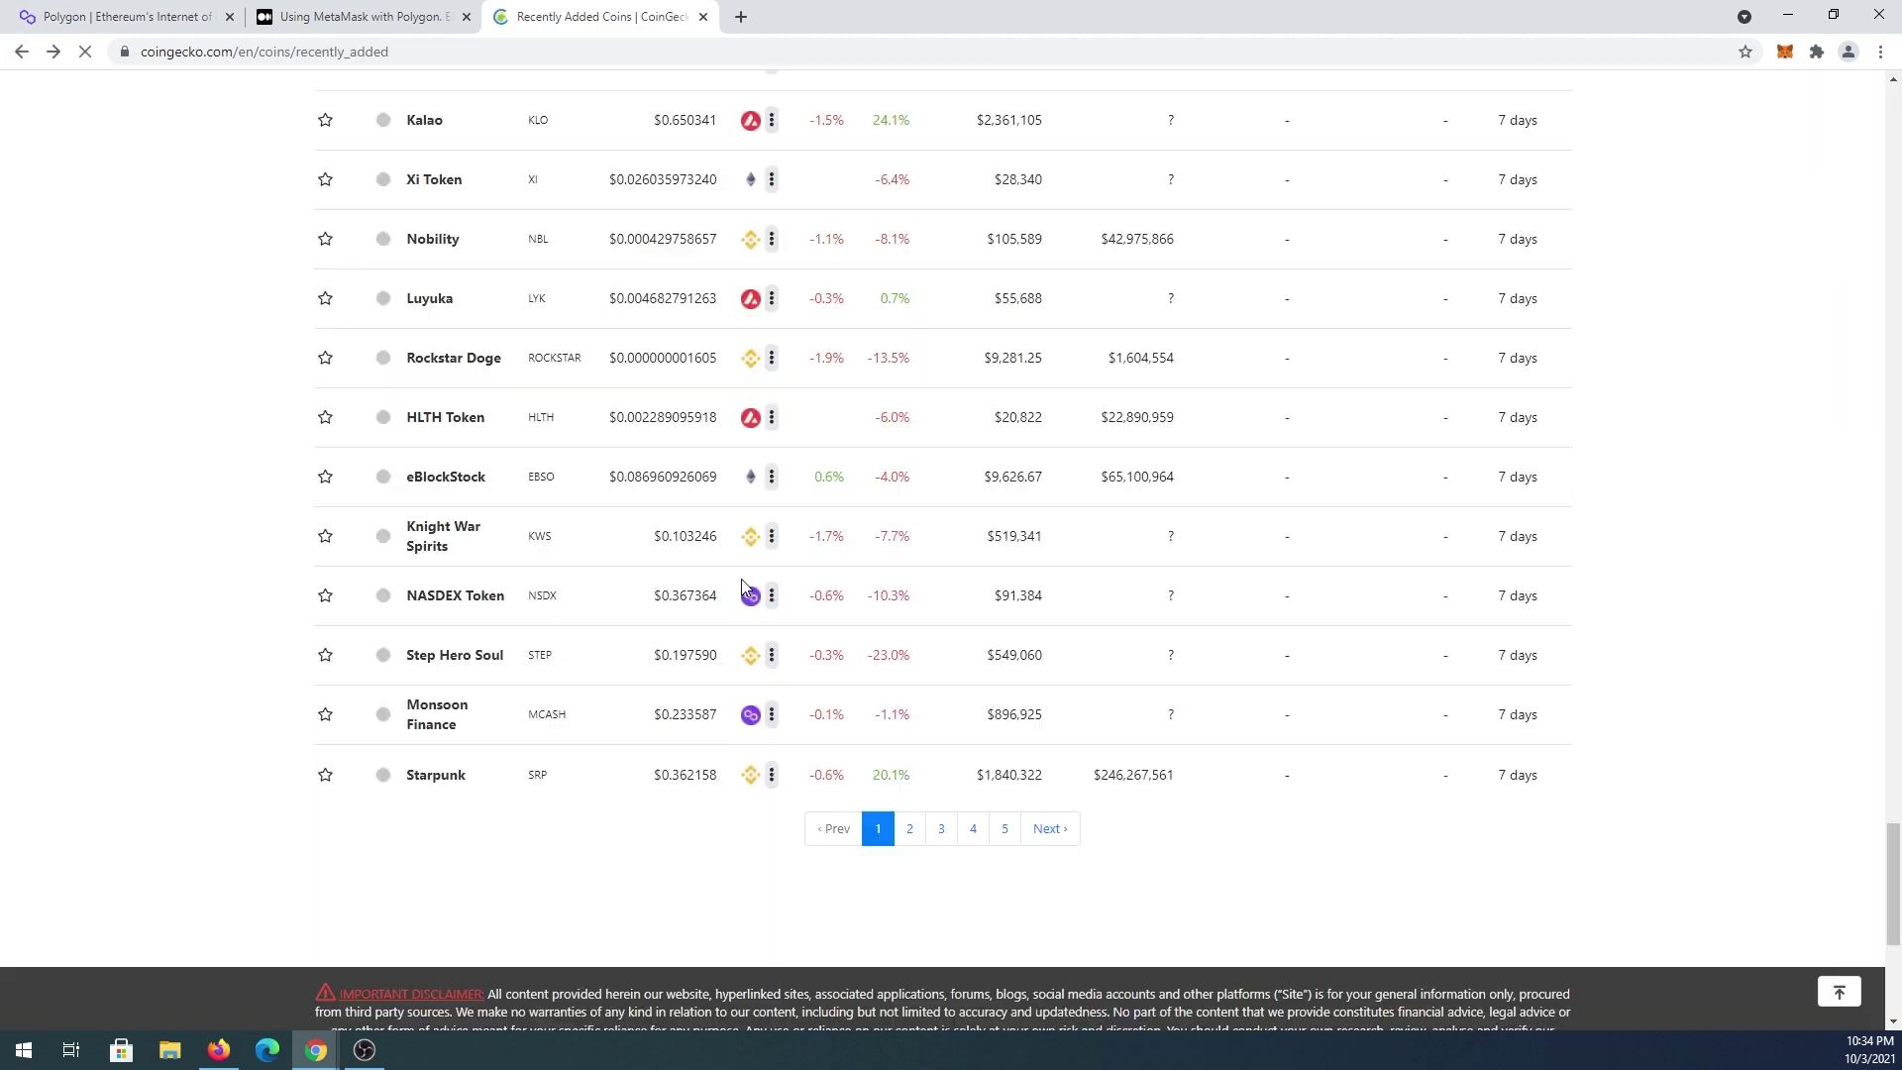
click(430, 719)
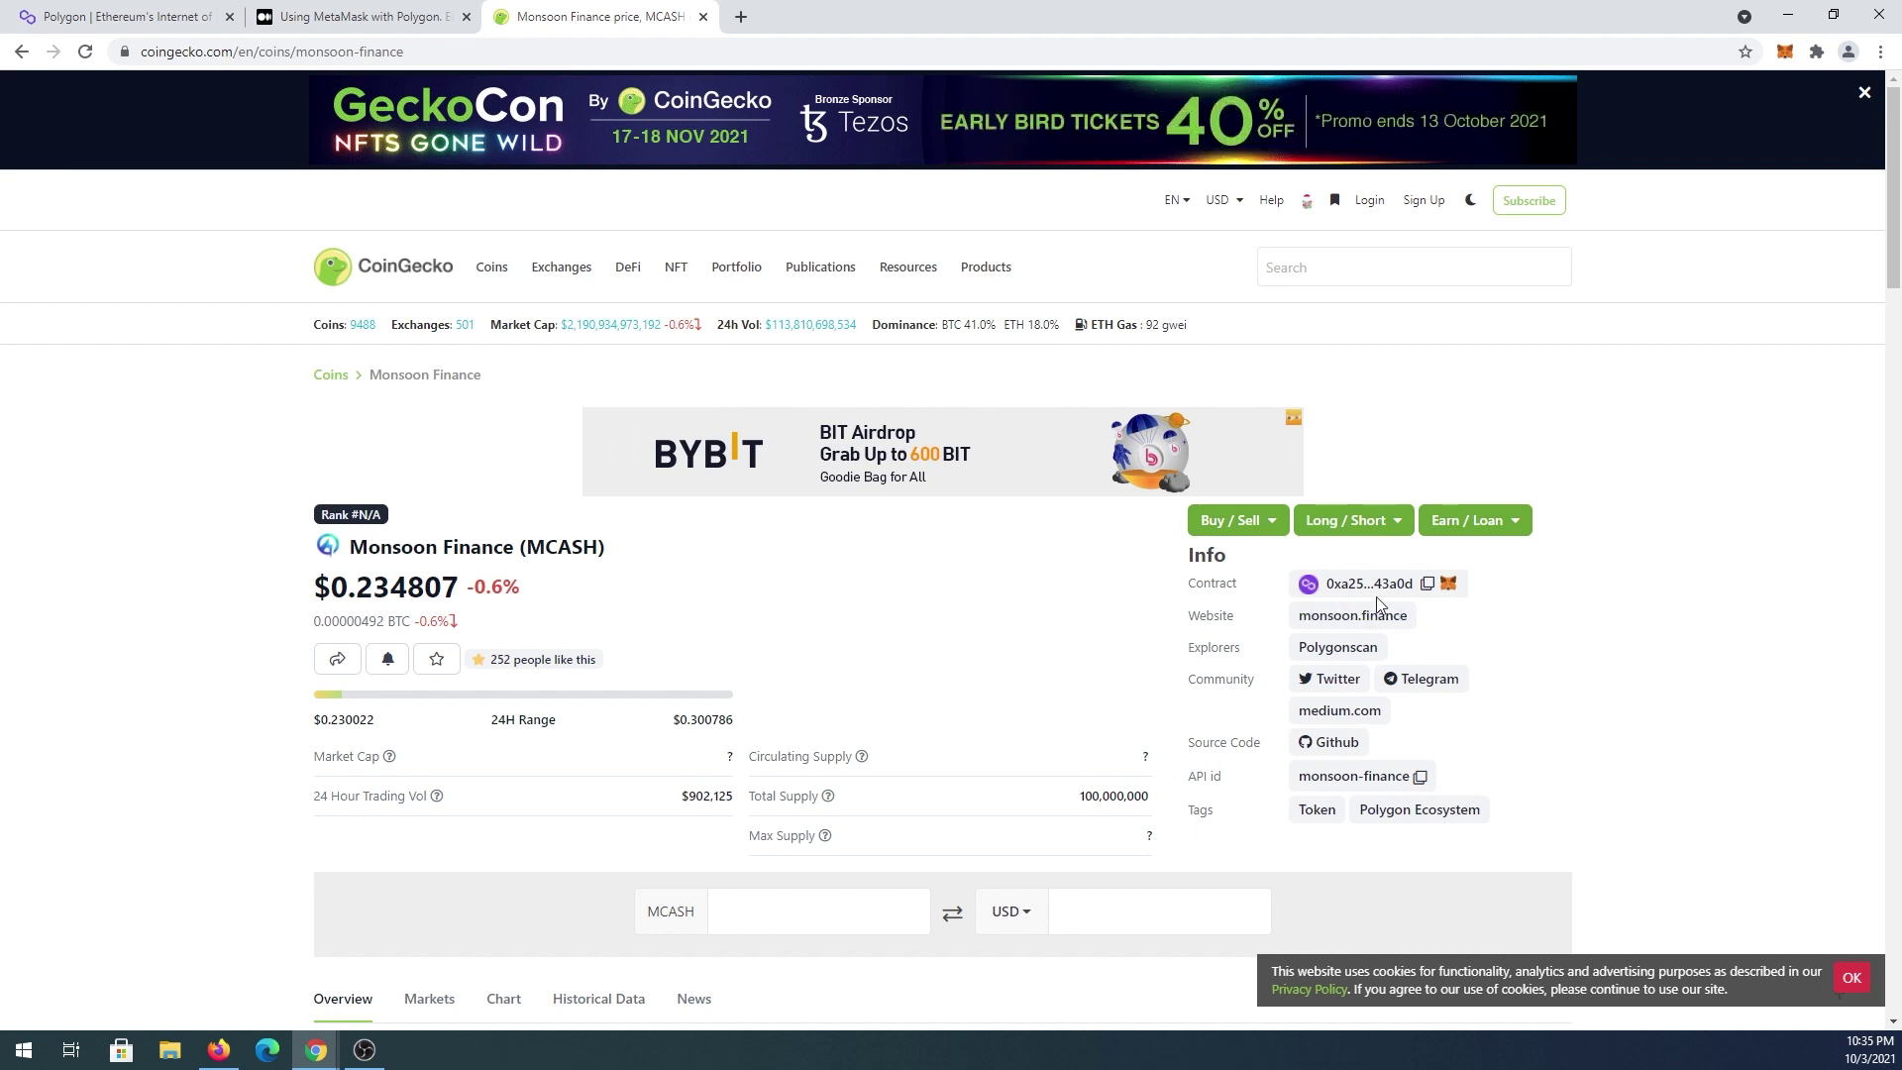
click(1427, 588)
Step: Add Monsoon Finance (MCASH) to MetaMask as a custom token using the copied contract address, and check the asset list
click(1784, 54)
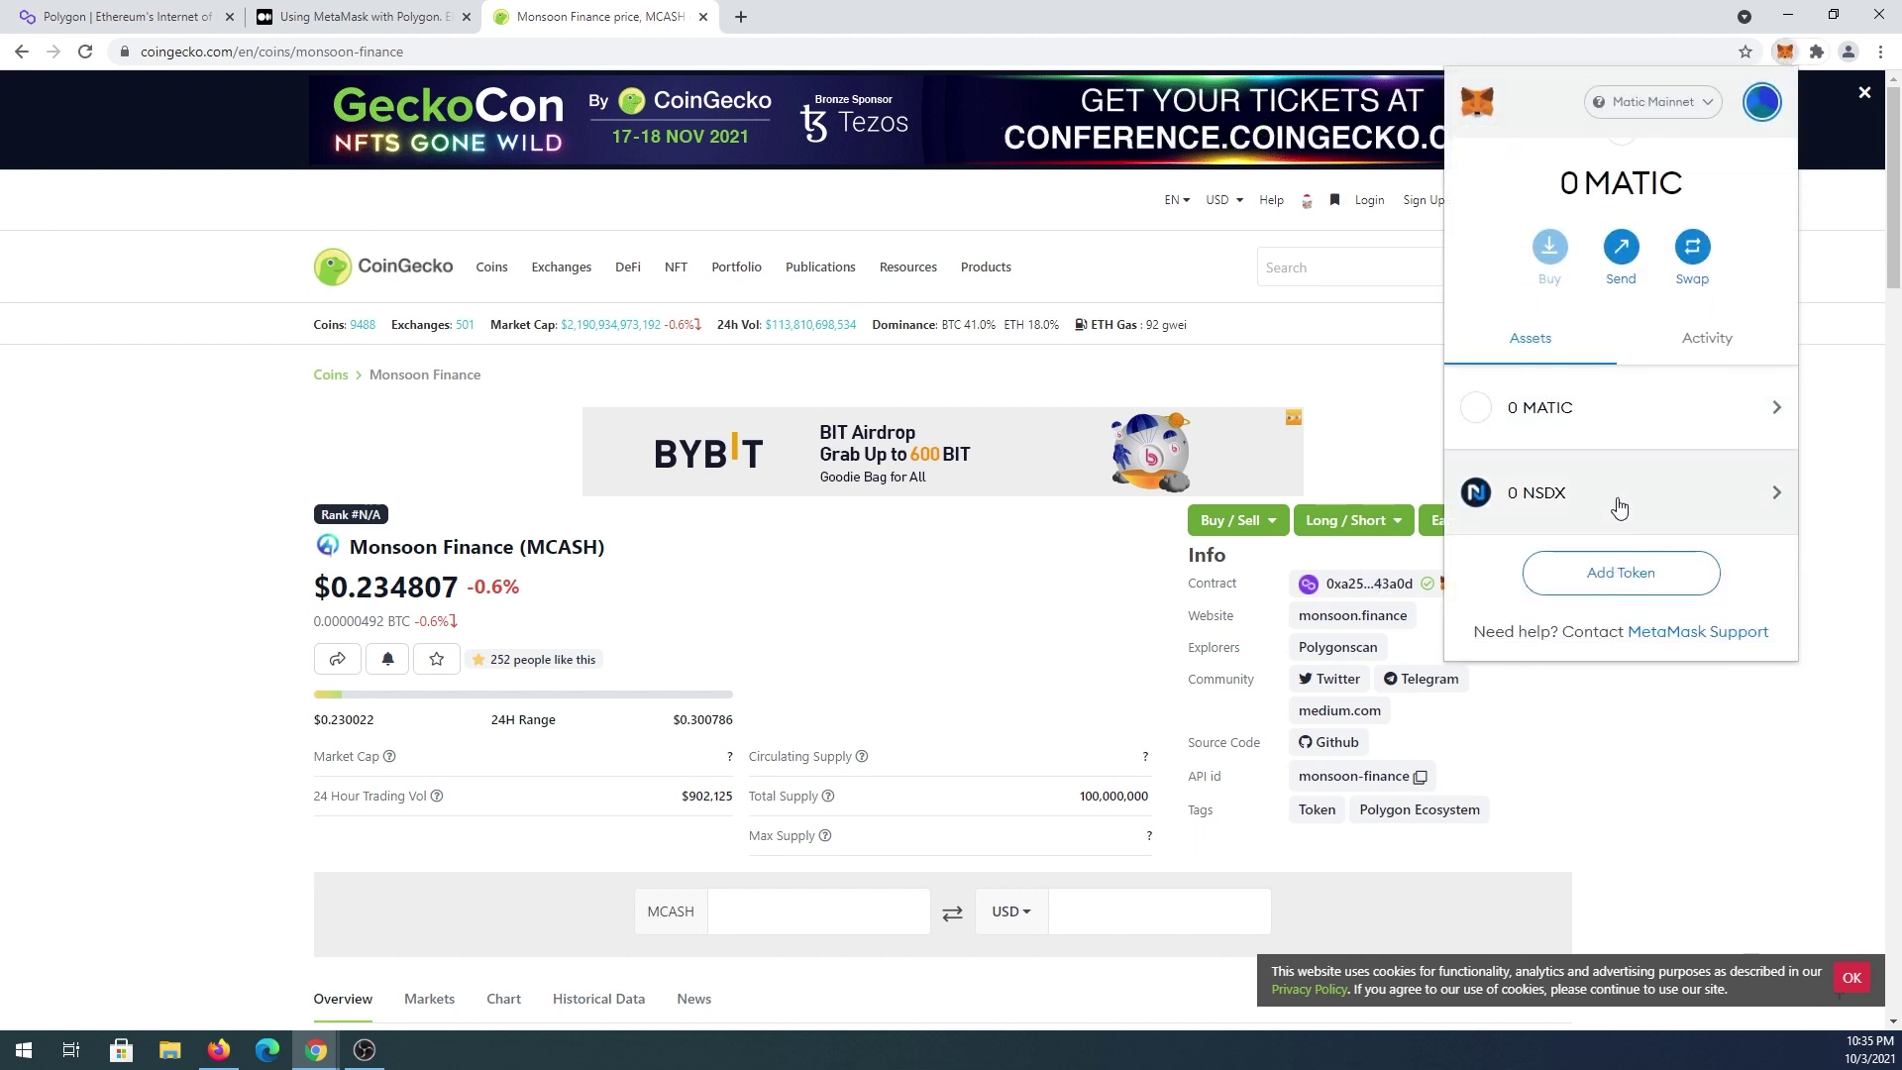
click(1626, 590)
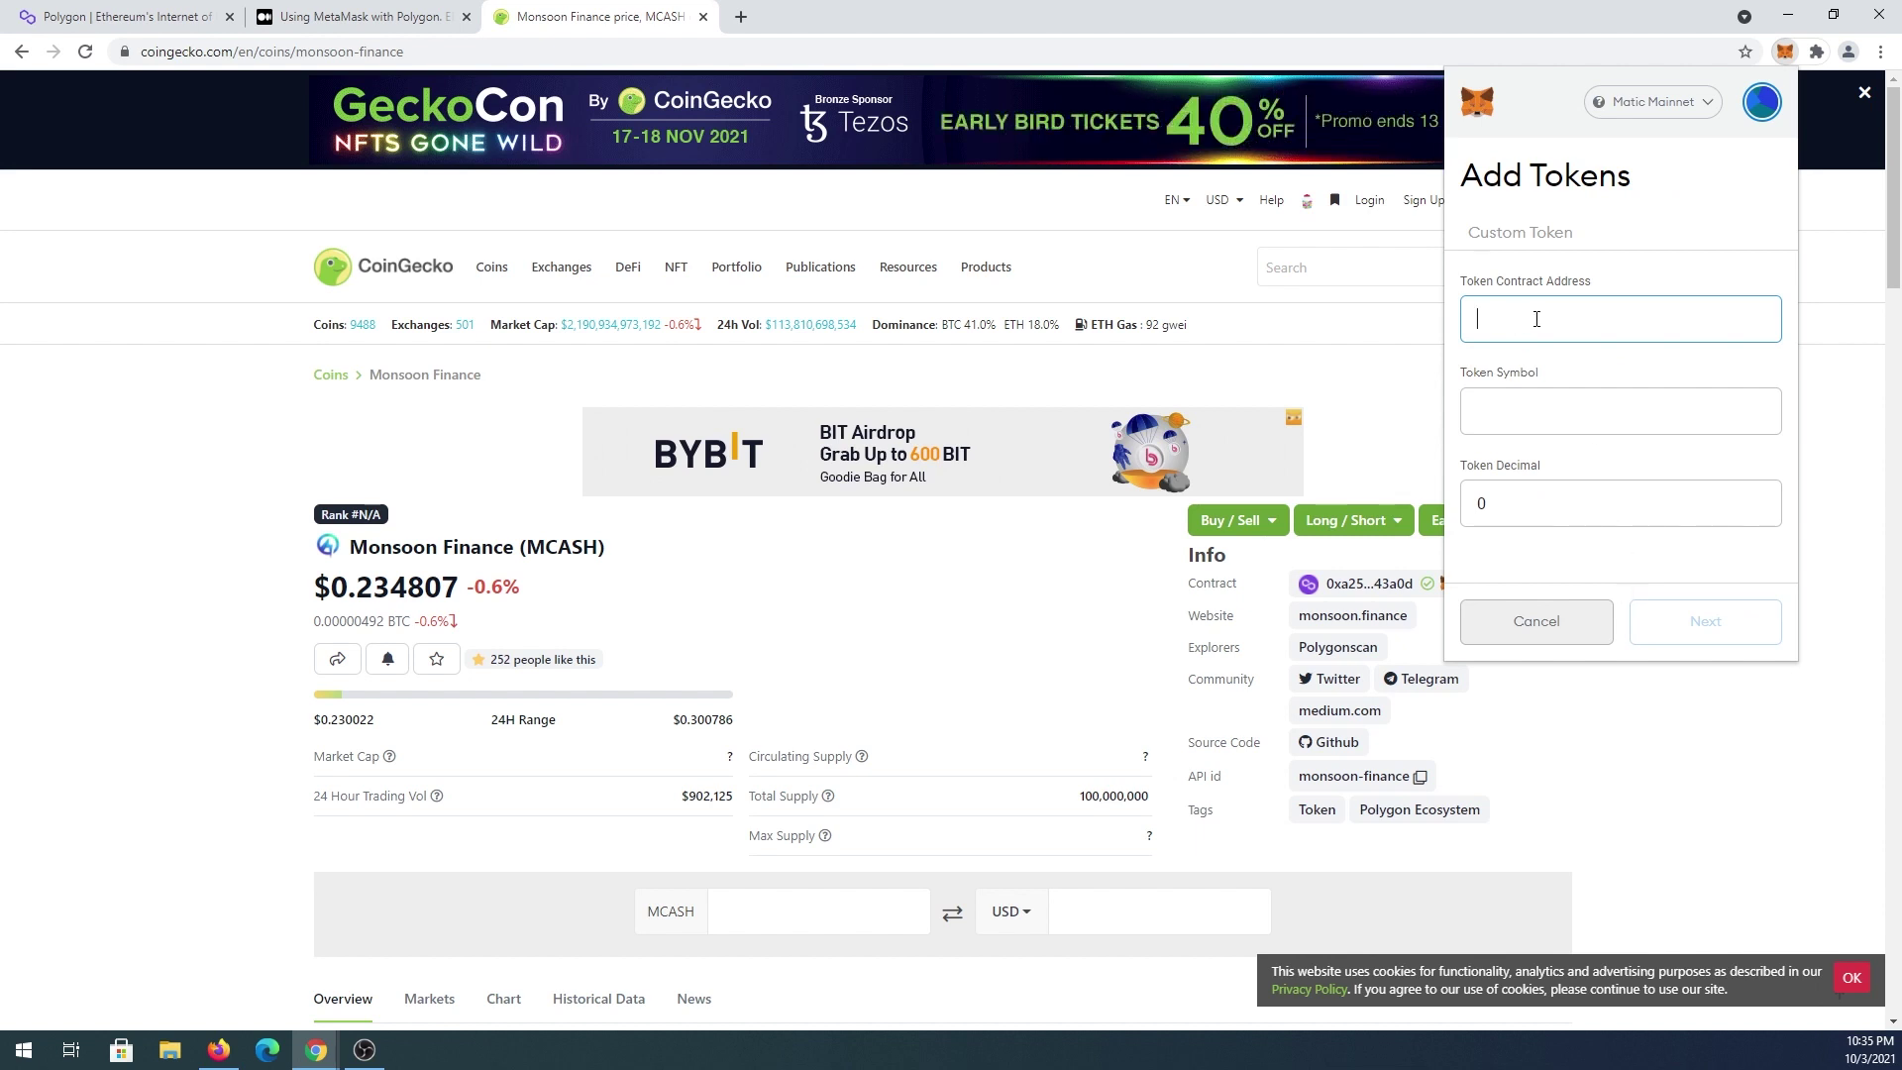
right_click(1541, 319)
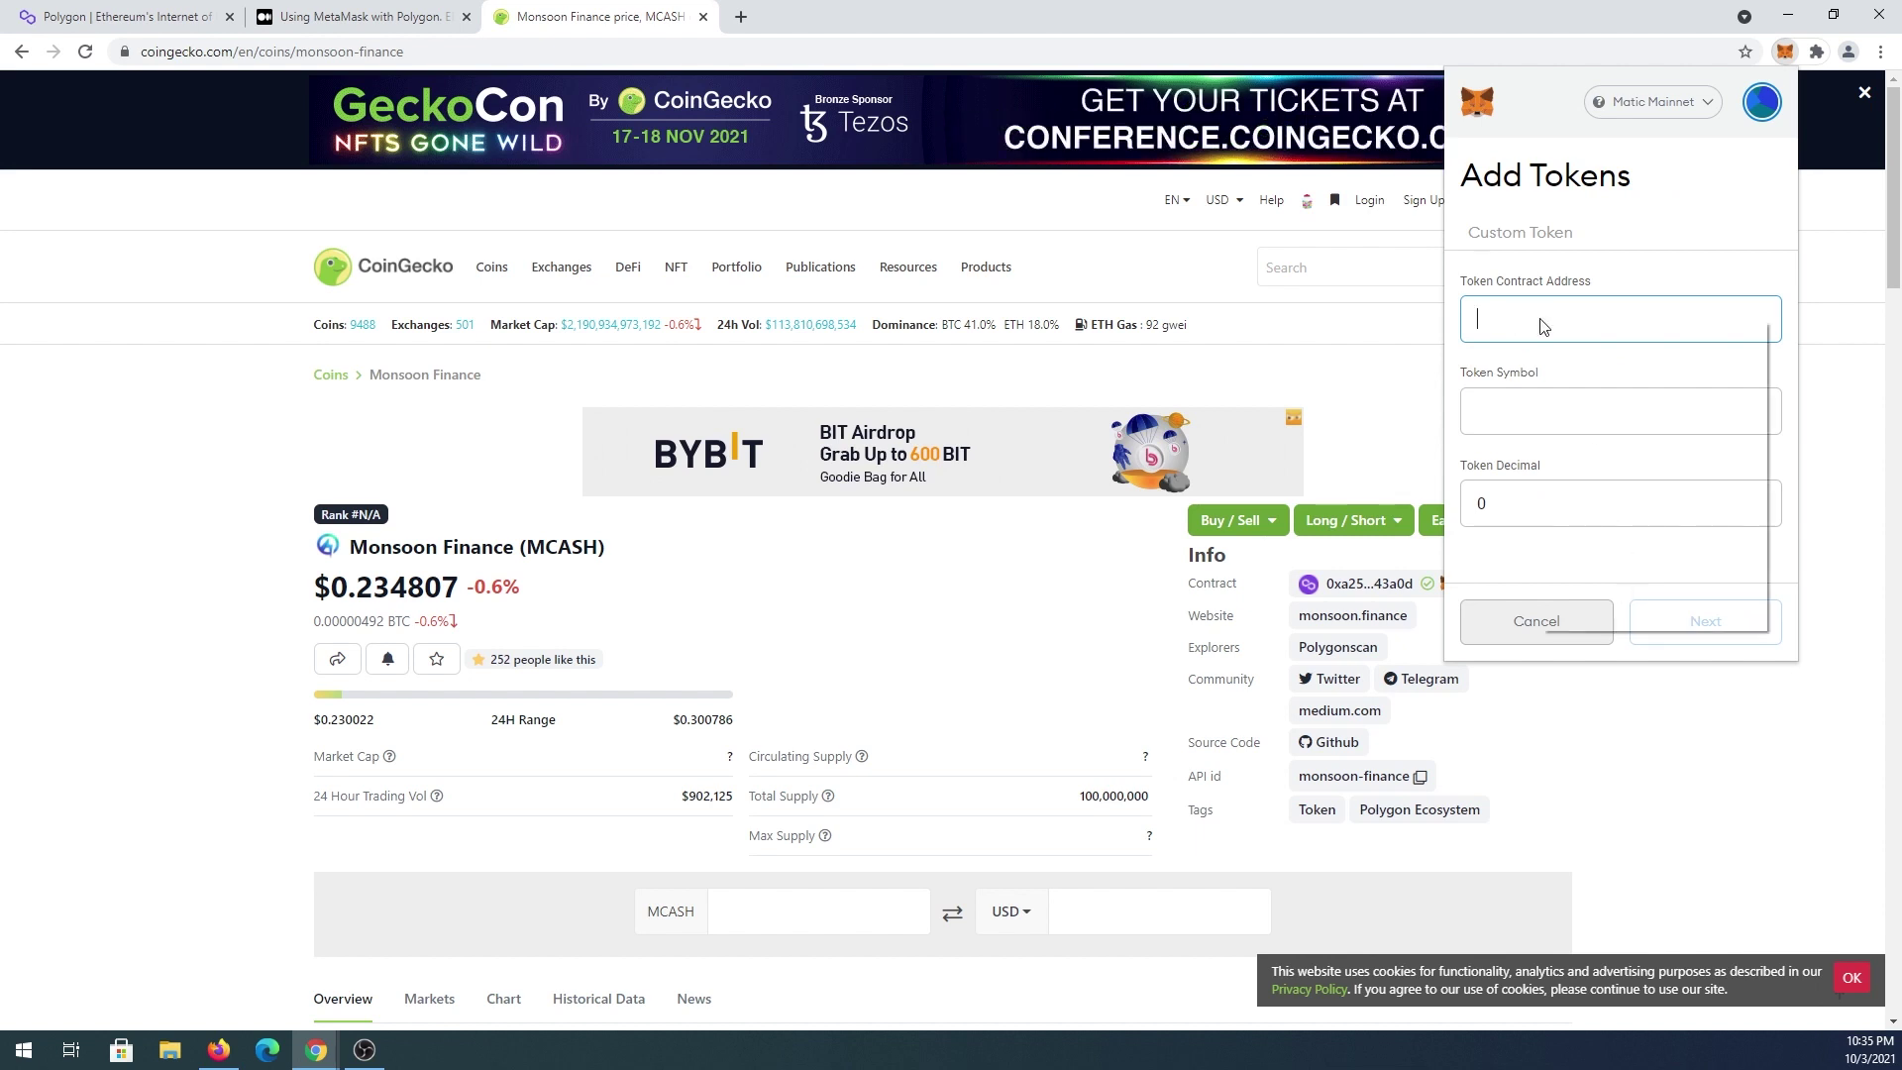
click(1673, 474)
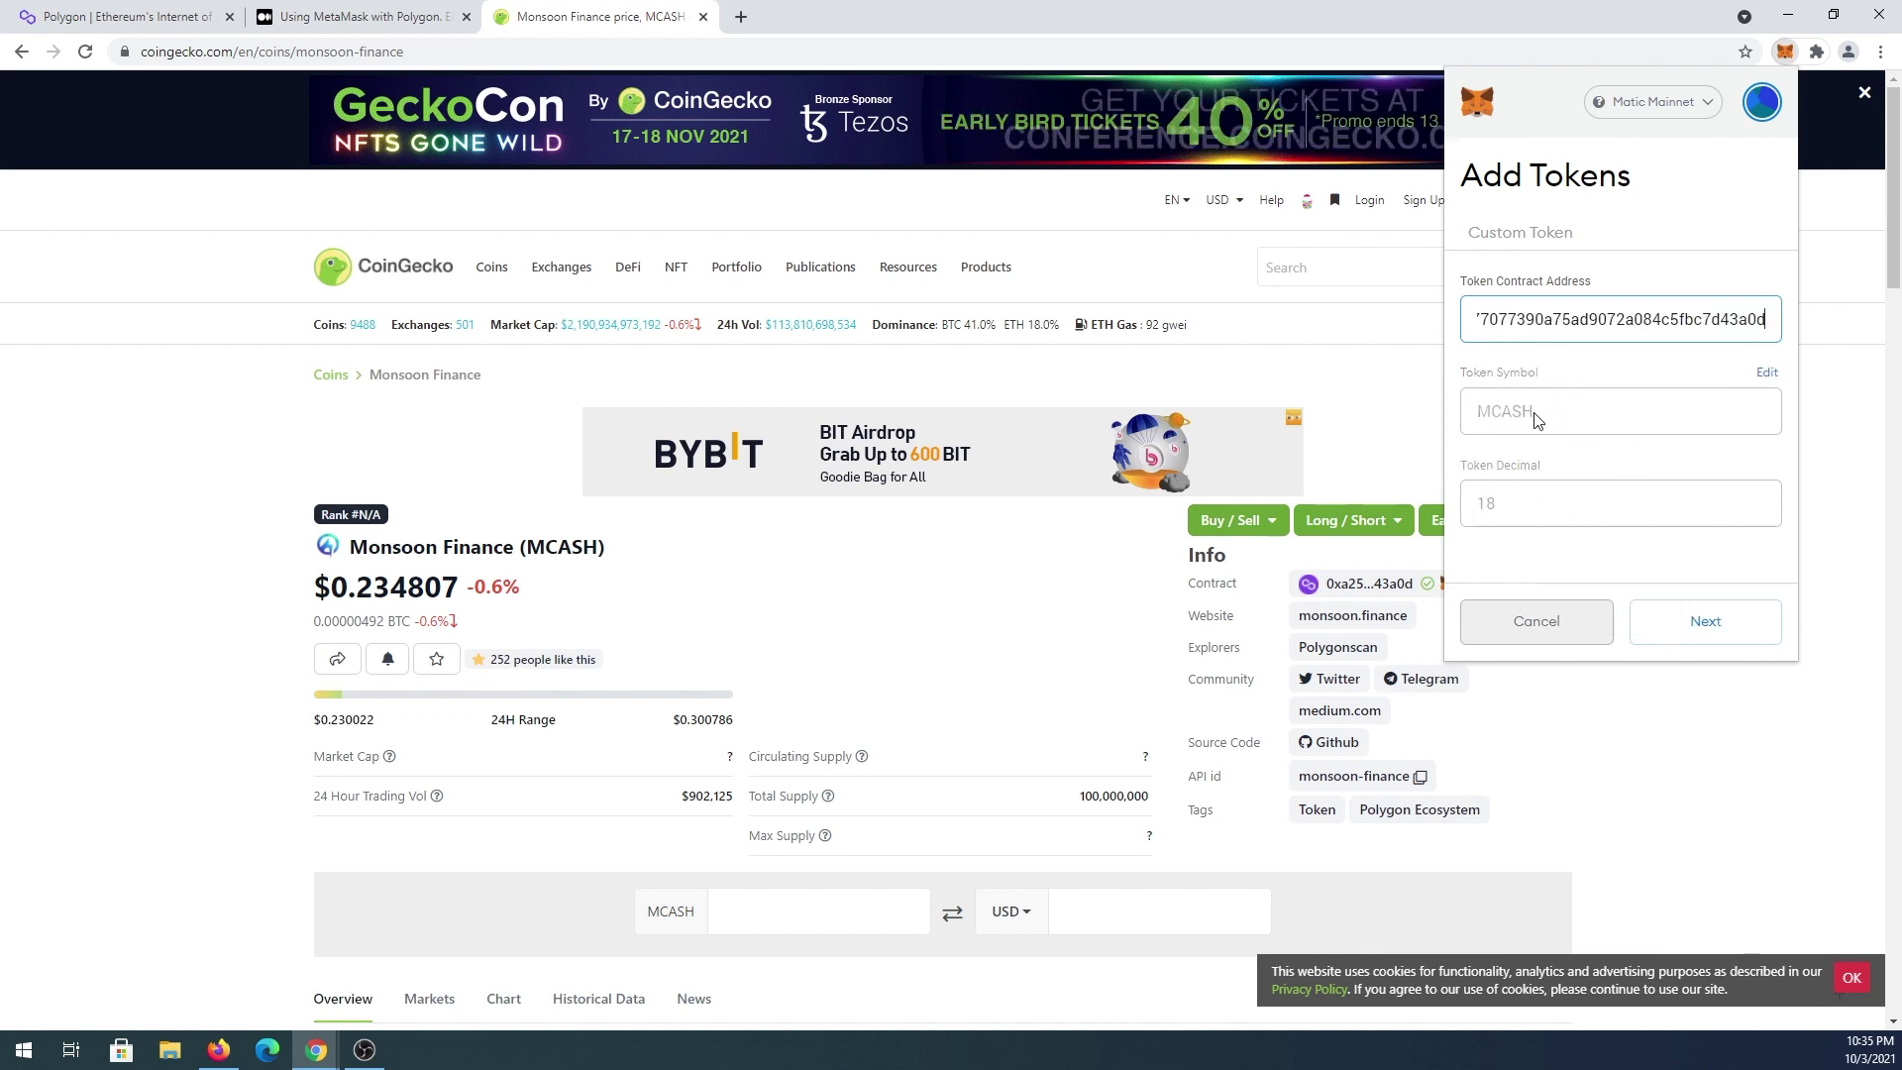
click(1715, 624)
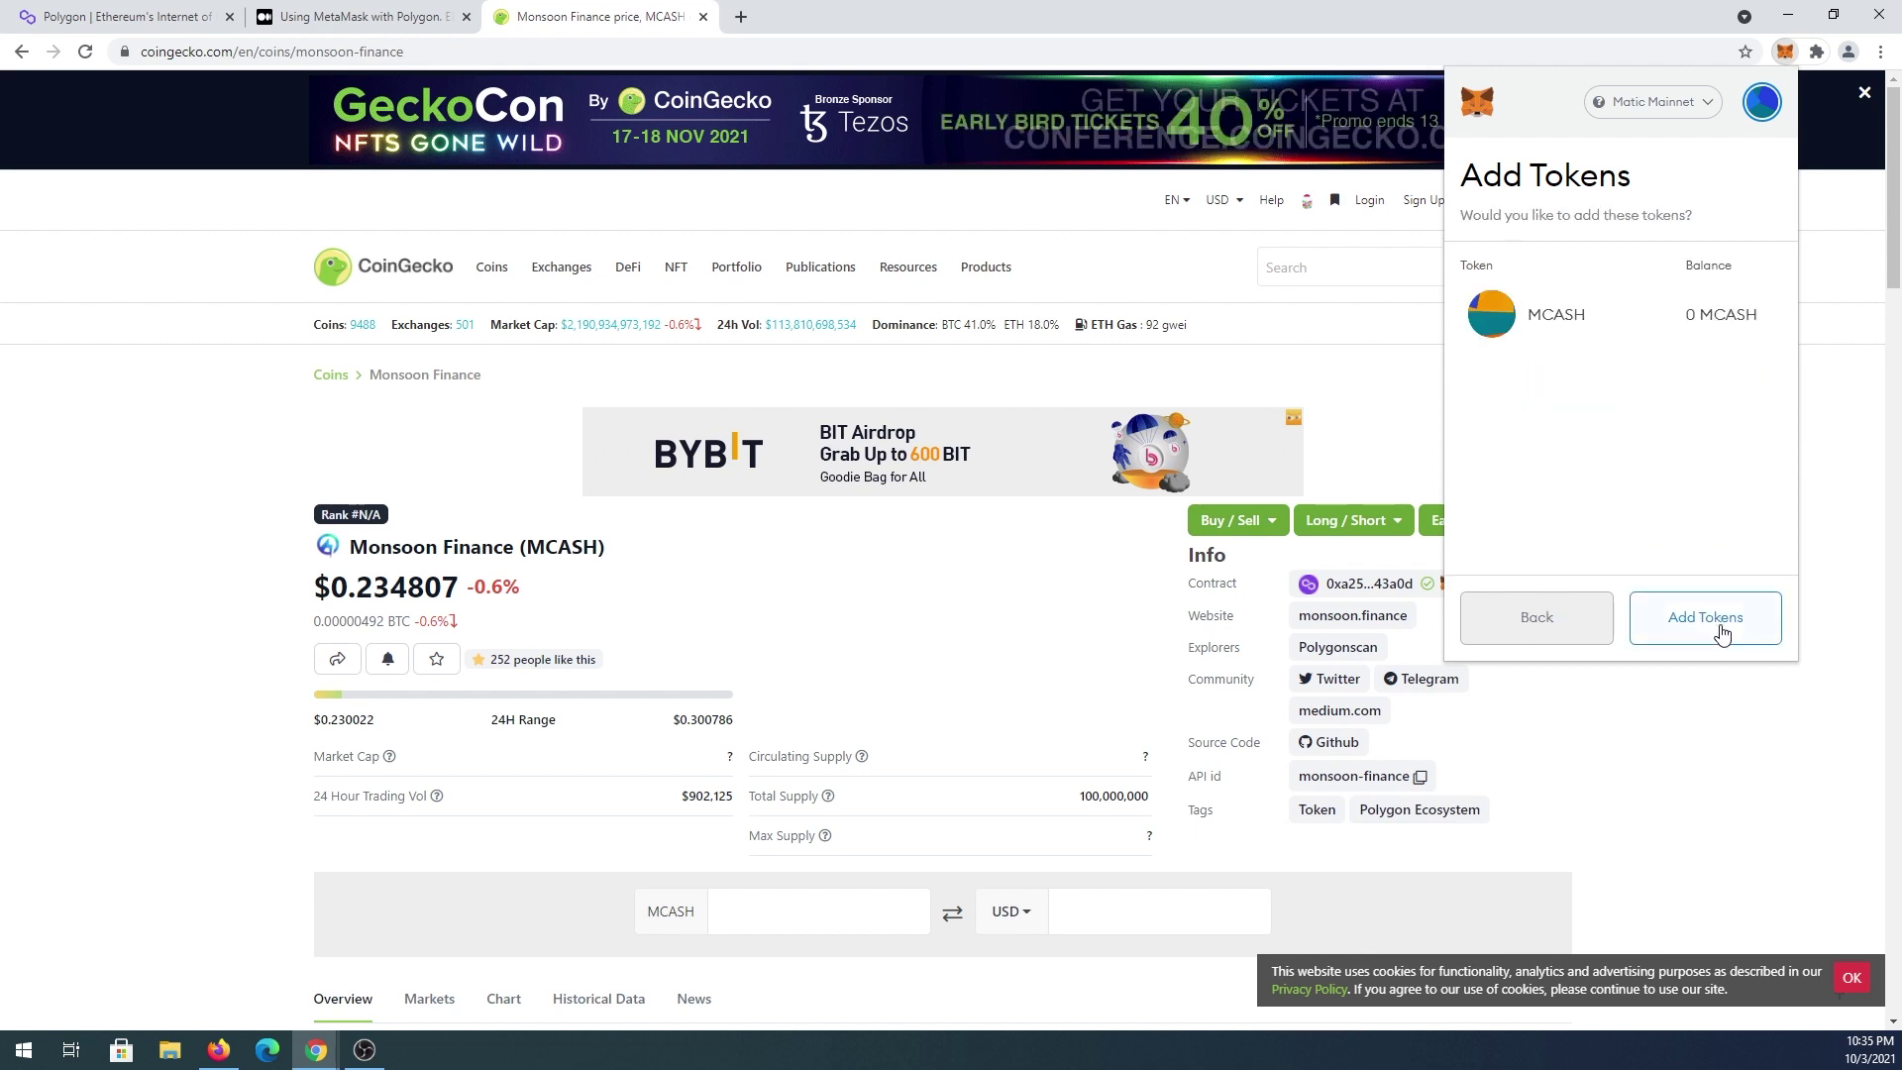
click(1721, 625)
click(1481, 171)
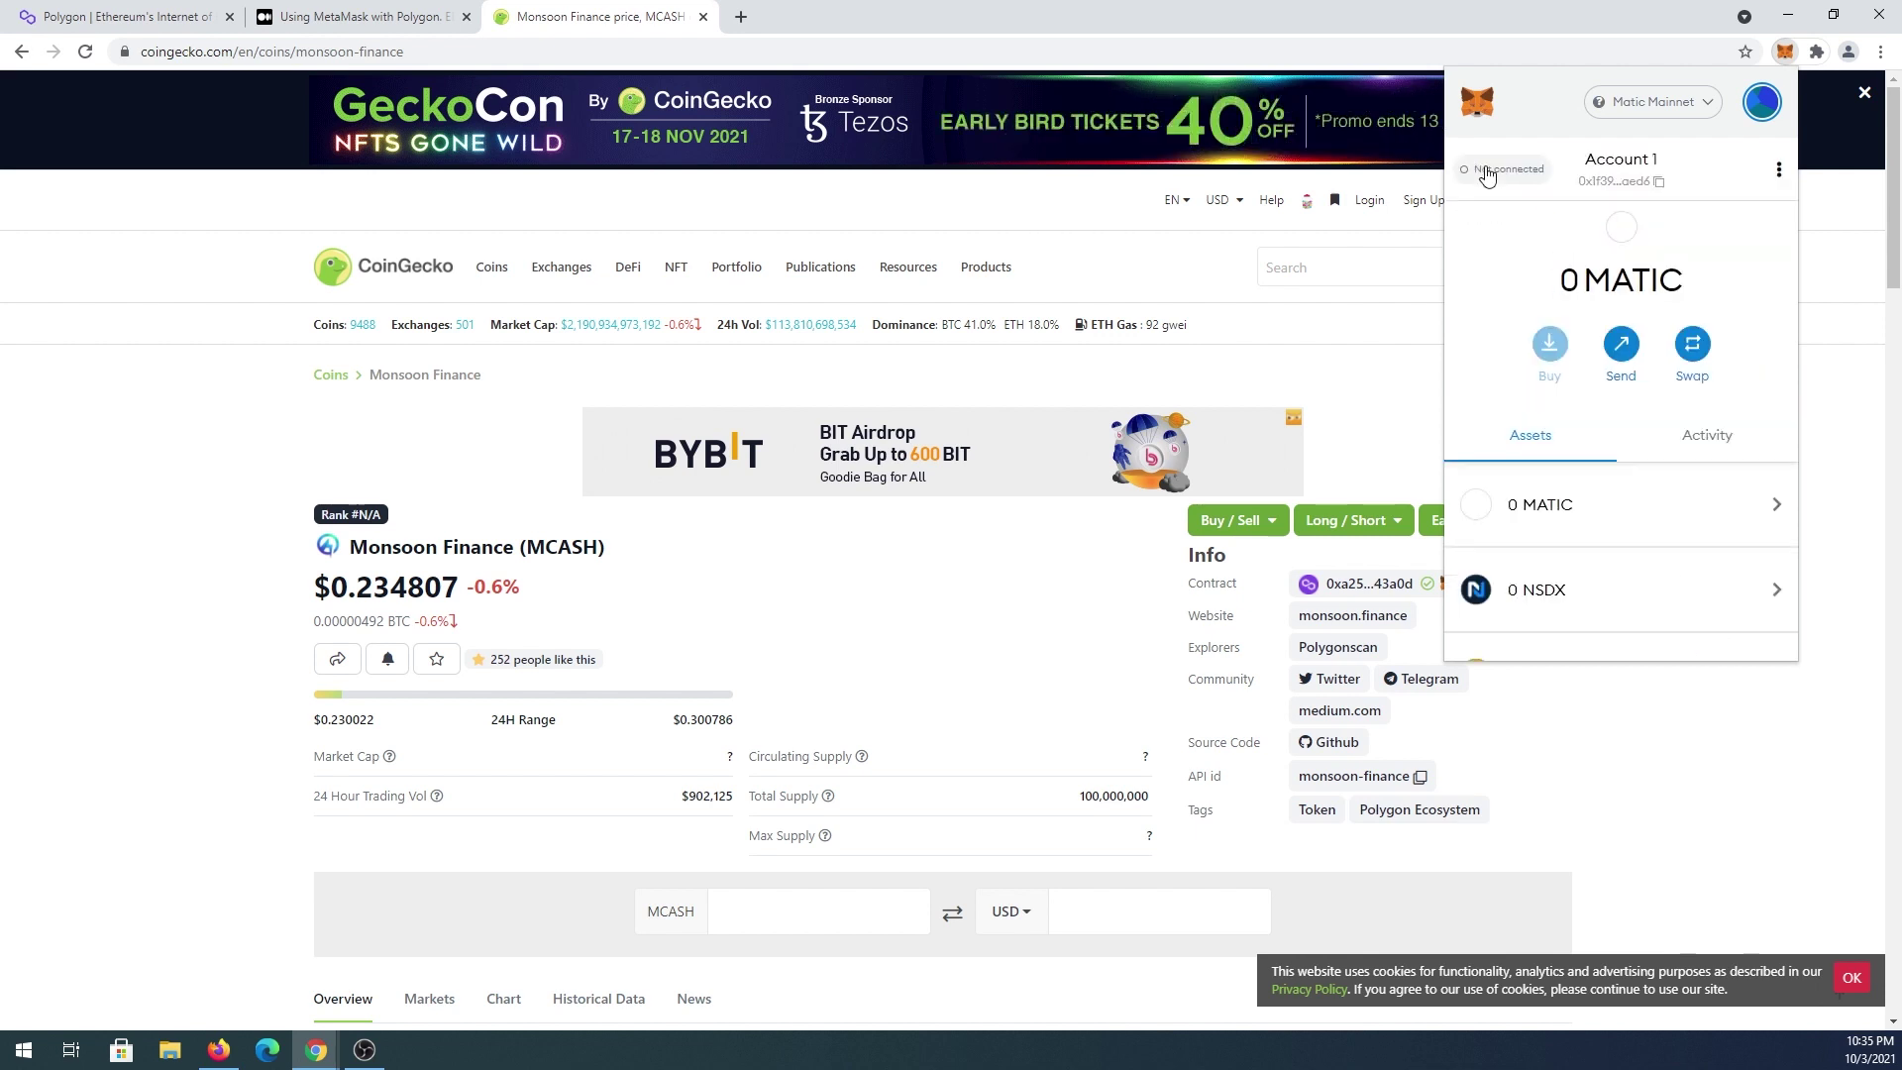
scroll(1639, 315, down, 1)
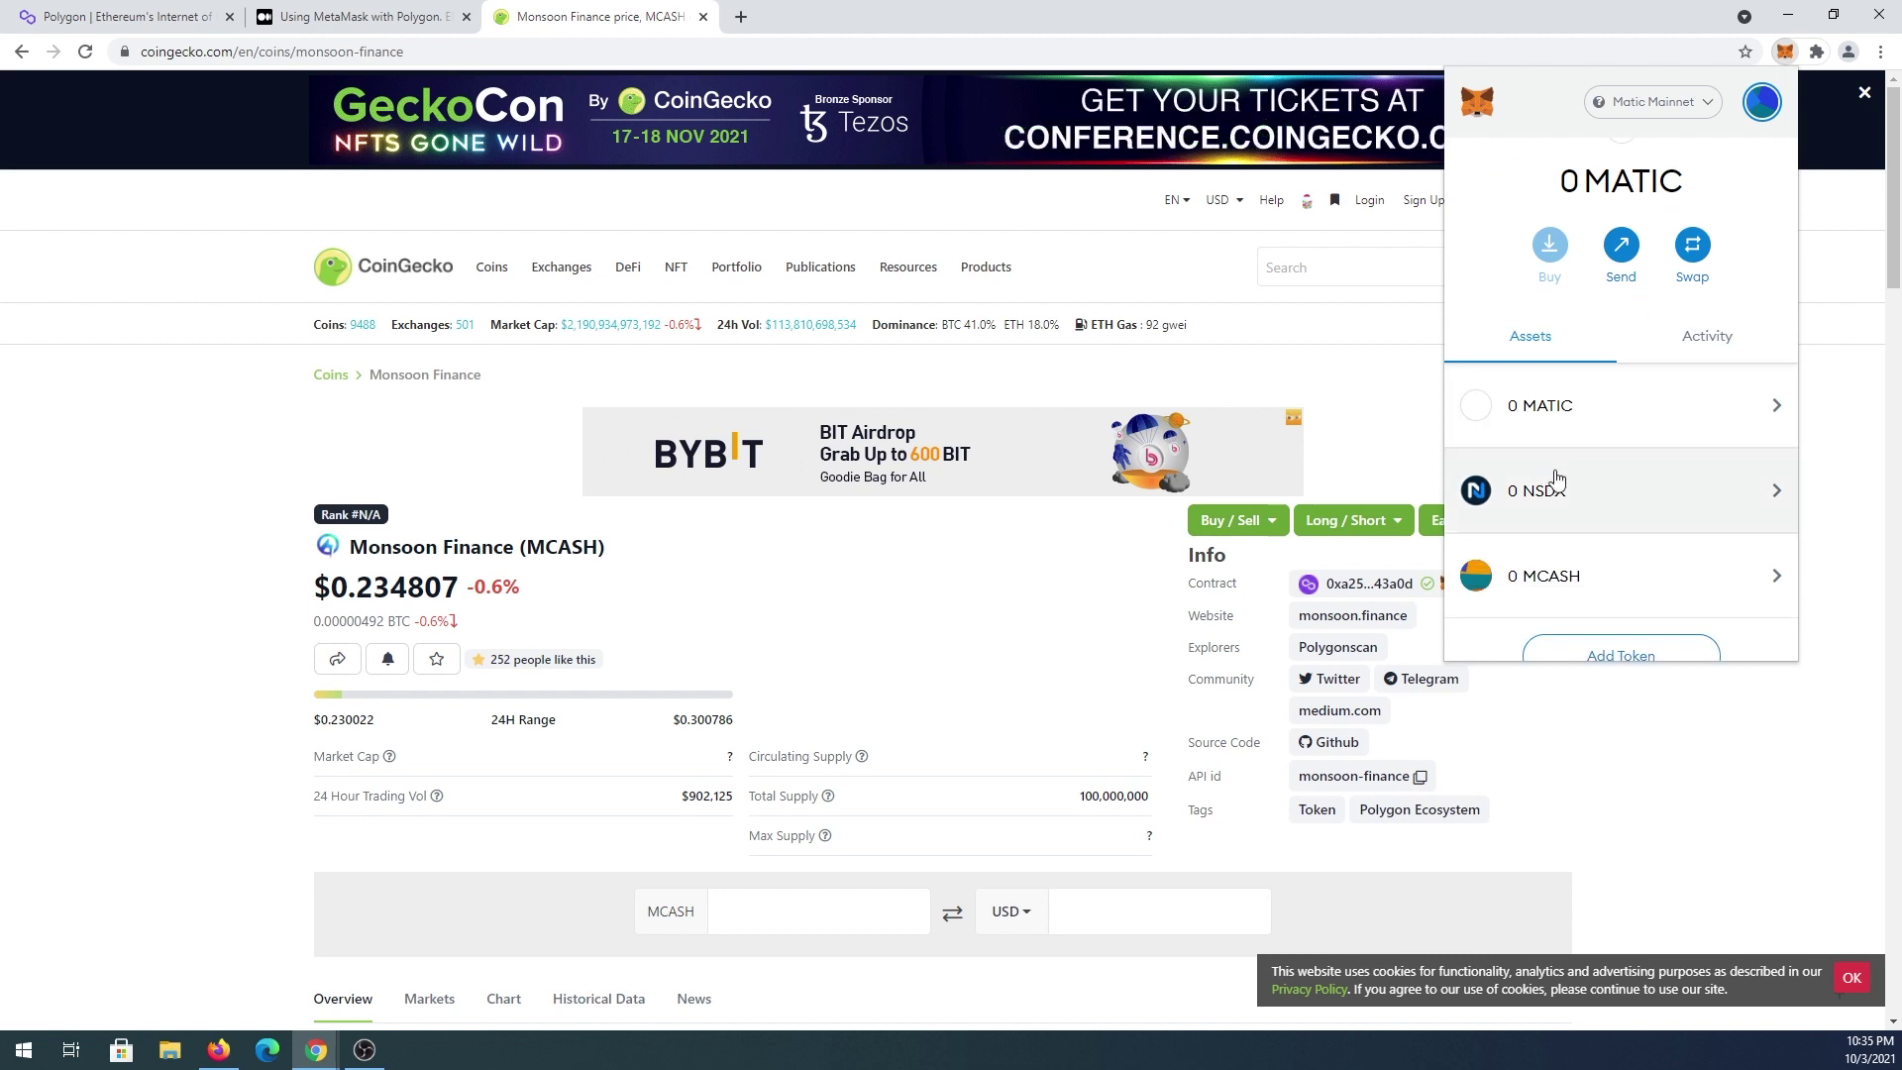